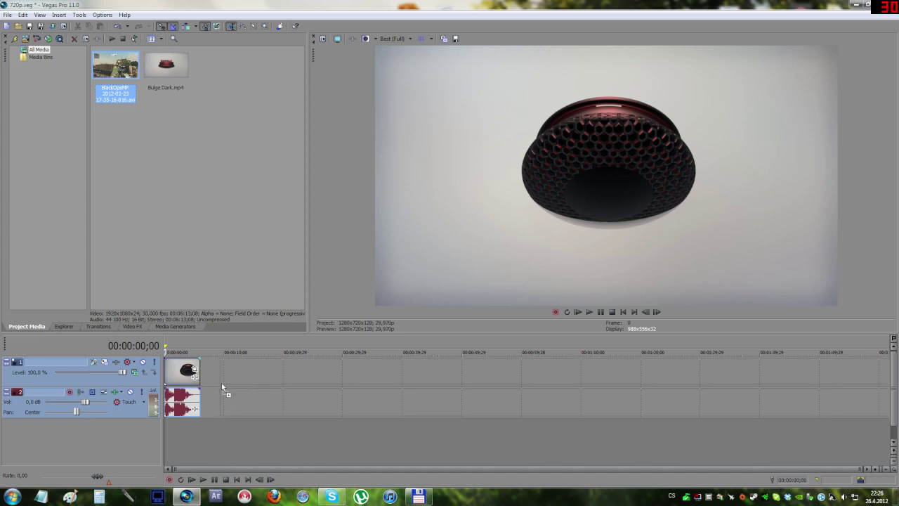
Bring the BlackOpsMP gameplay event onto the timeline and set its resampling to Disable resample
{"action": "key", "text": "ctrl+z"}
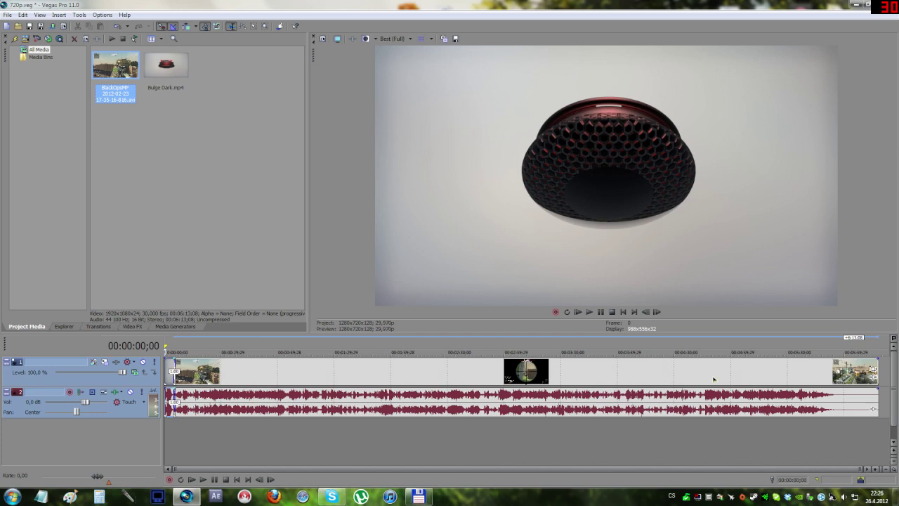
{"action": "left_click", "coordinate": [757, 372]}
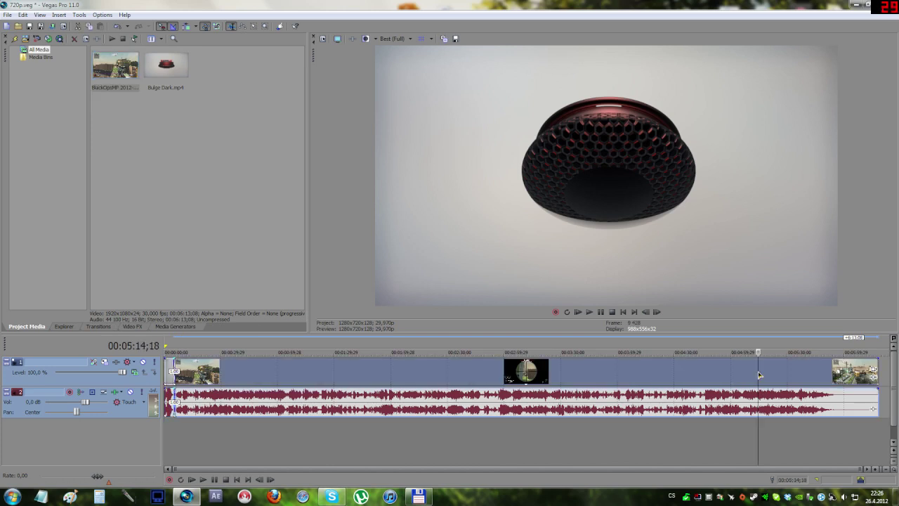
{"action": "right_click", "coordinate": [507, 375]}
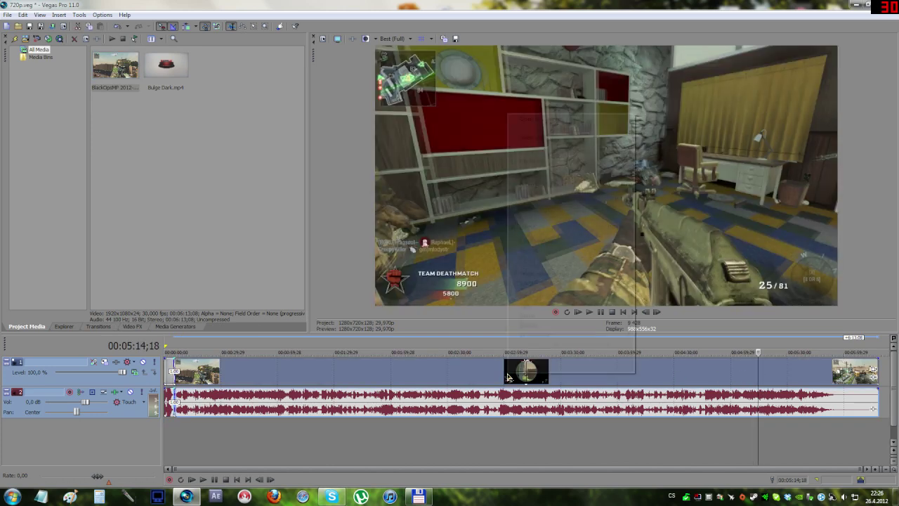
{"action": "left_click", "coordinate": [534, 369]}
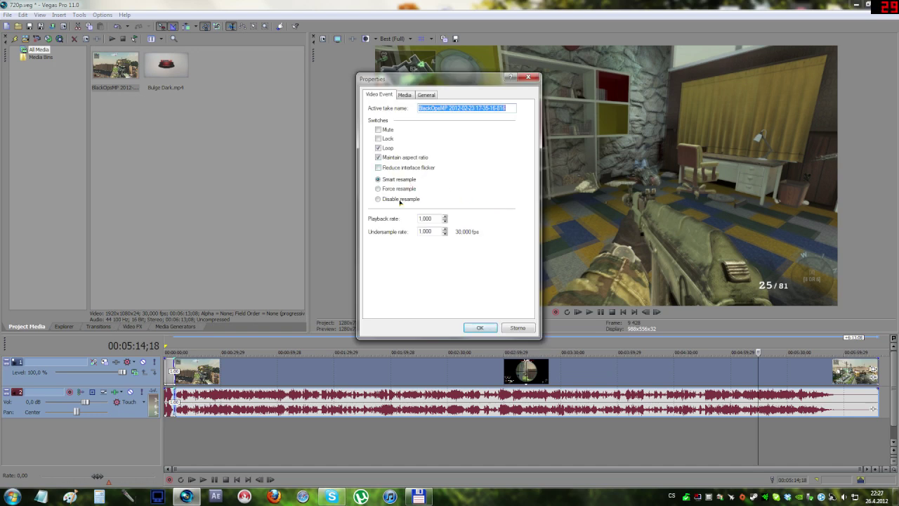
{"action": "left_click", "coordinate": [399, 200]}
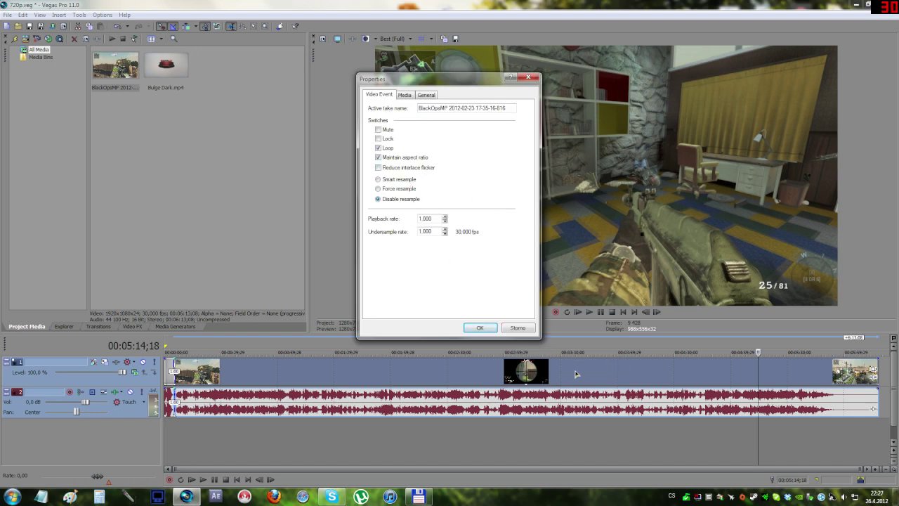
{"action": "left_click", "coordinate": [480, 328]}
Switch the gameplay event's resampling back to Smart resample in its Properties
{"action": "right_click", "coordinate": [523, 375]}
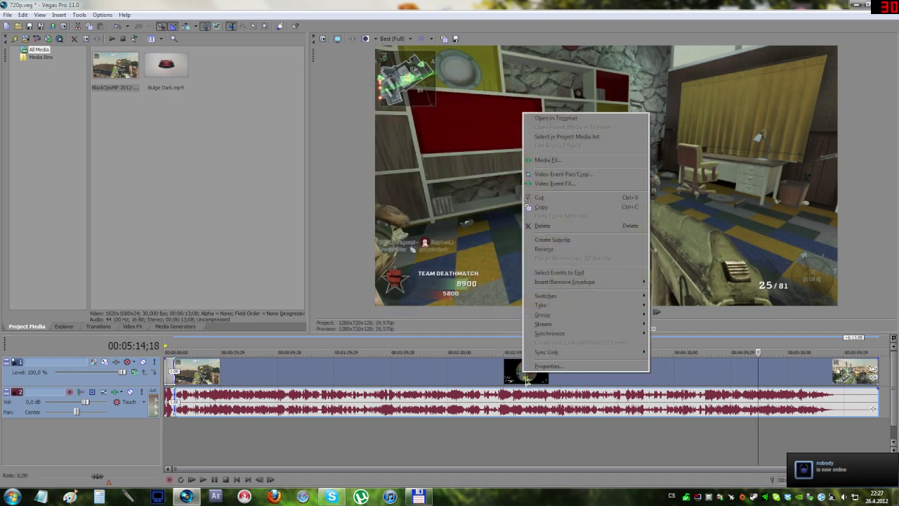
{"action": "left_click", "coordinate": [566, 366]}
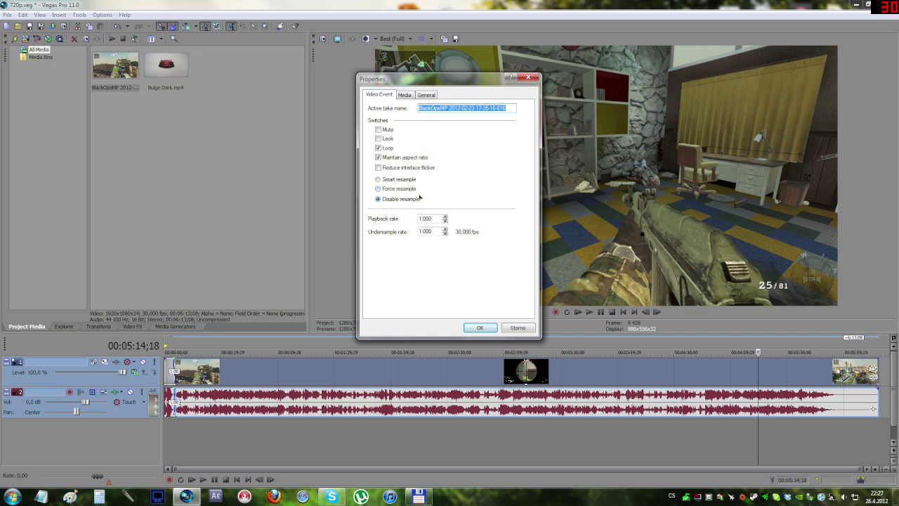
{"action": "left_click", "coordinate": [403, 180]}
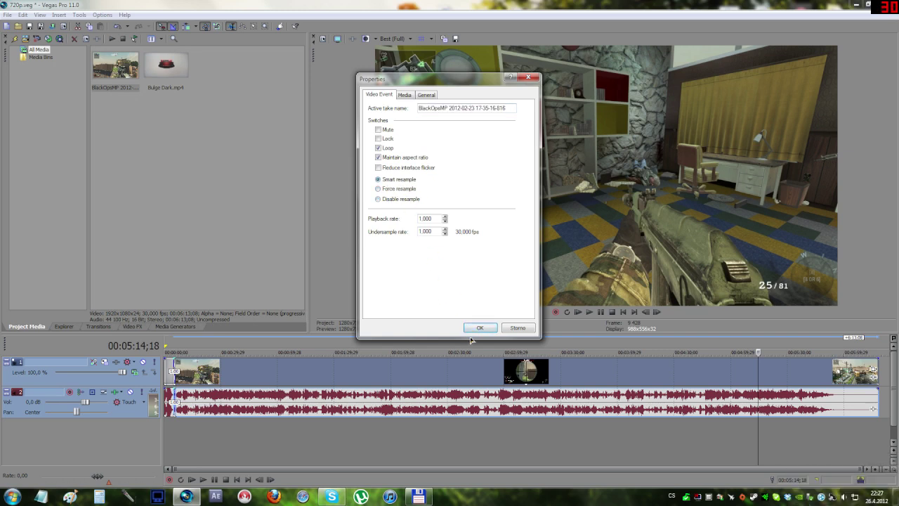
{"action": "left_click", "coordinate": [478, 328]}
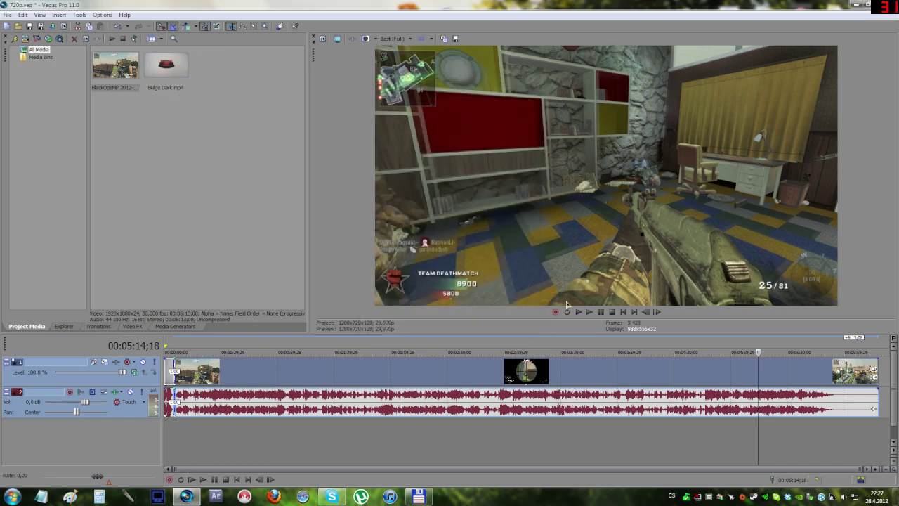
Scrub the playhead back to around 02:51, mark a short range there and play the preview
{"action": "left_click", "coordinate": [751, 351]}
{"action": "left_click", "coordinate": [726, 344]}
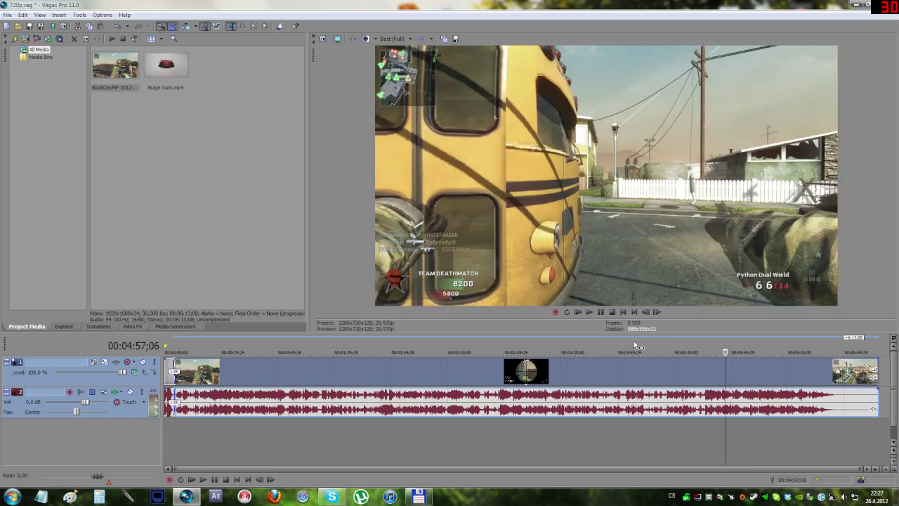
{"action": "left_click", "coordinate": [633, 342]}
{"action": "left_click", "coordinate": [616, 343]}
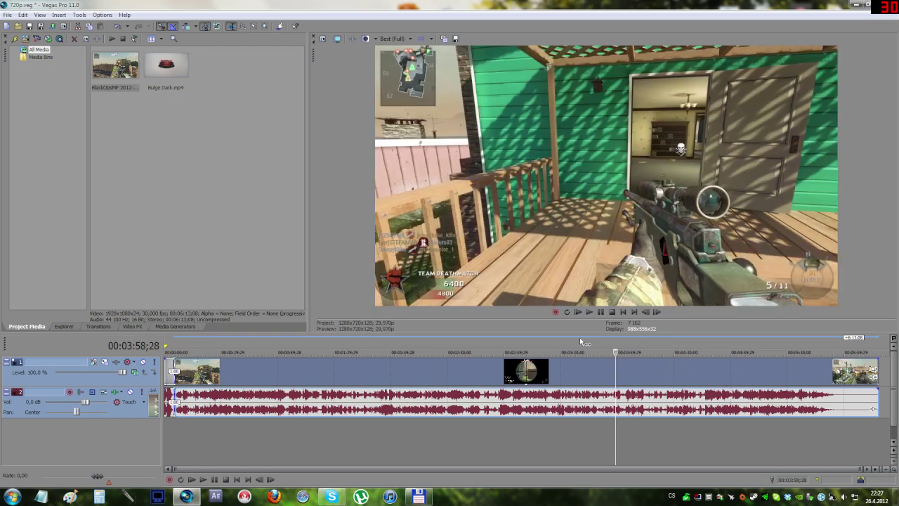
{"action": "left_click", "coordinate": [579, 340]}
{"action": "left_click", "coordinate": [547, 344]}
{"action": "left_click", "coordinate": [522, 340]}
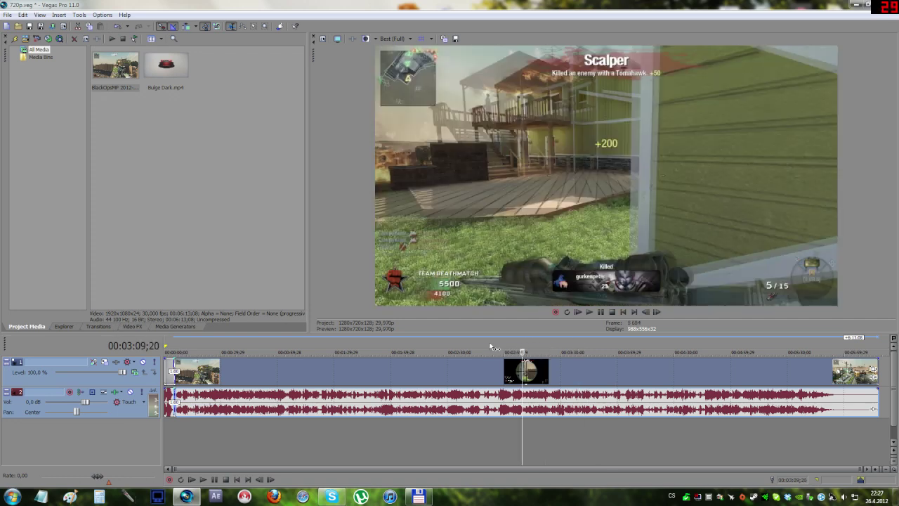
{"action": "left_click", "coordinate": [490, 345]}
{"action": "left_click", "coordinate": [505, 348]}
{"action": "left_click", "coordinate": [498, 345]}
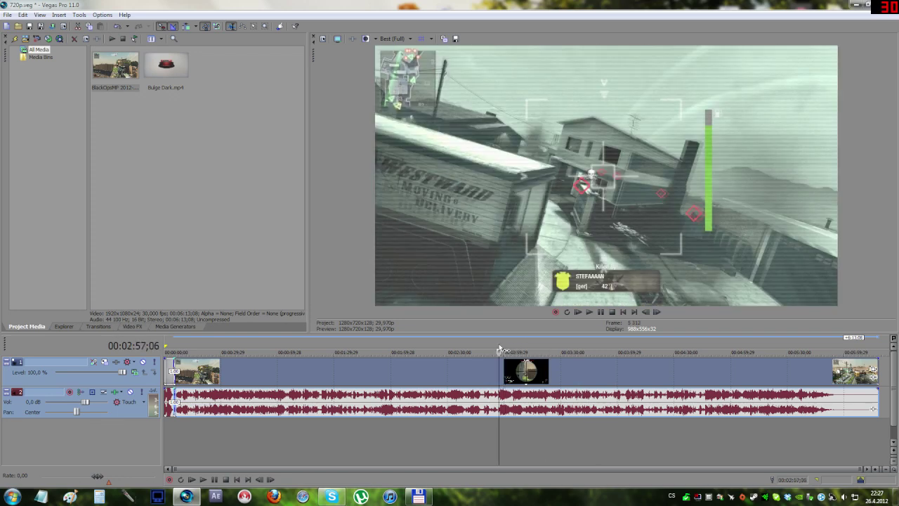
{"action": "left_click_drag", "start_coordinate": [495, 345], "coordinate": [513, 351]}
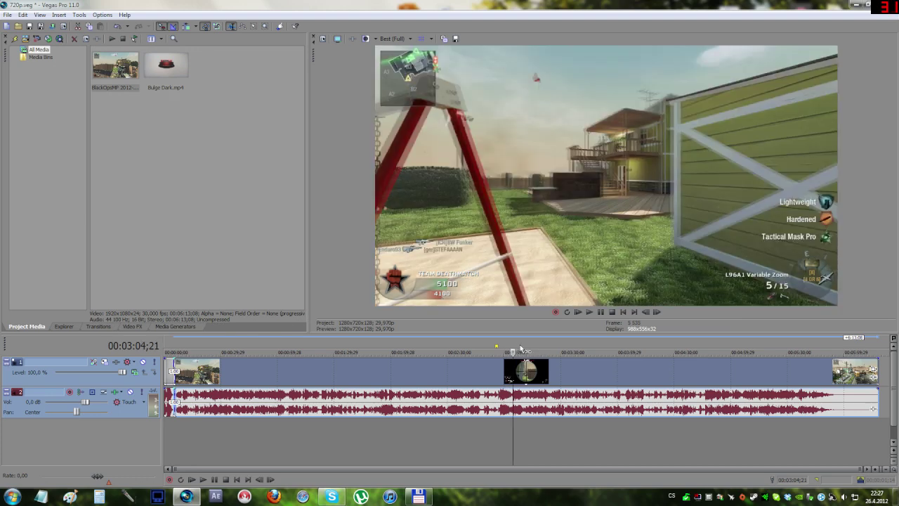
{"action": "left_click", "coordinate": [577, 311]}
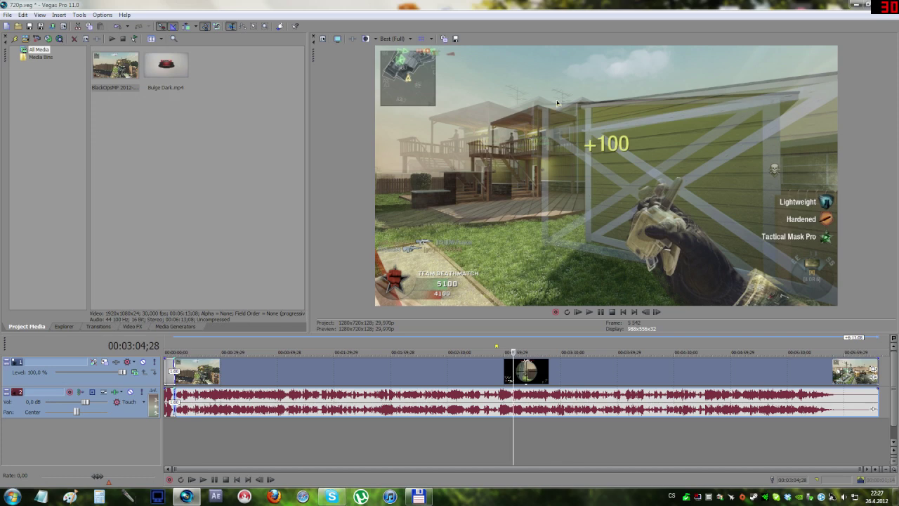
Set the gameplay event to Disable resample and bring up the project's video properties
{"action": "right_click", "coordinate": [544, 378]}
{"action": "left_click", "coordinate": [562, 353]}
{"action": "left_click", "coordinate": [412, 200]}
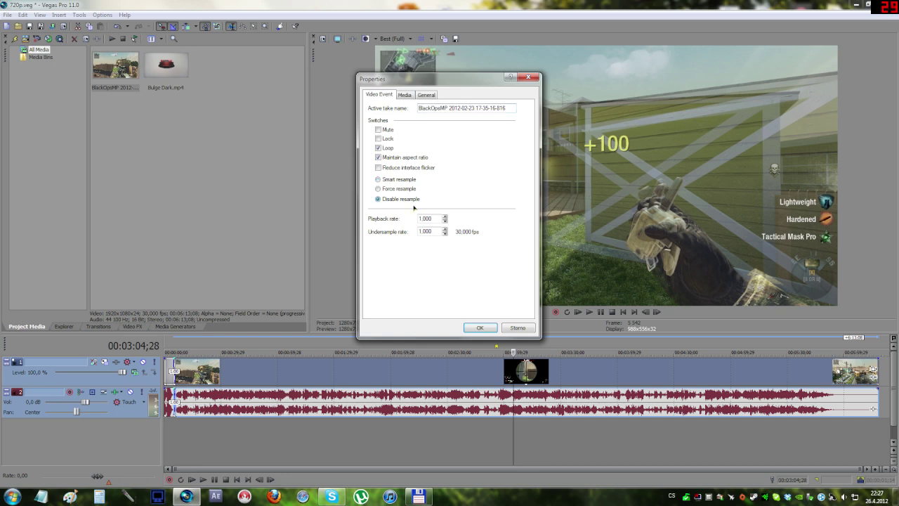
{"action": "left_click", "coordinate": [479, 327]}
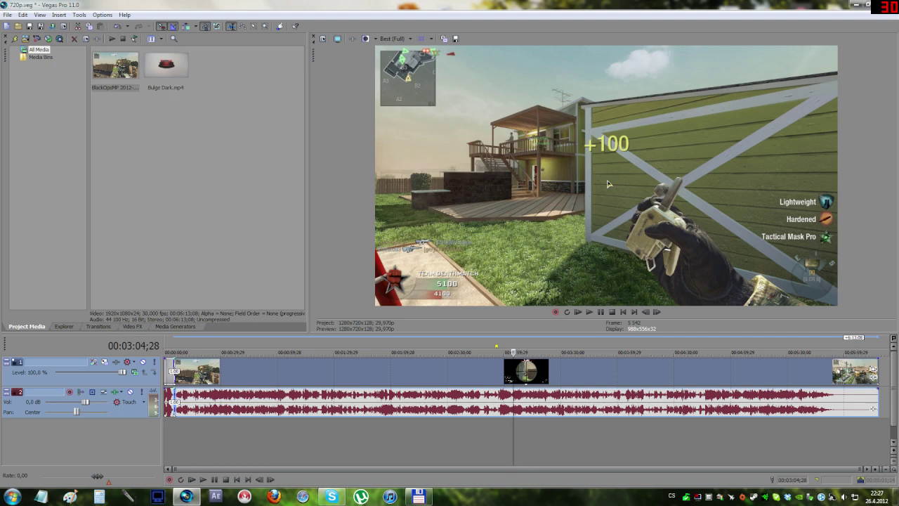
{"action": "left_click", "coordinate": [323, 39]}
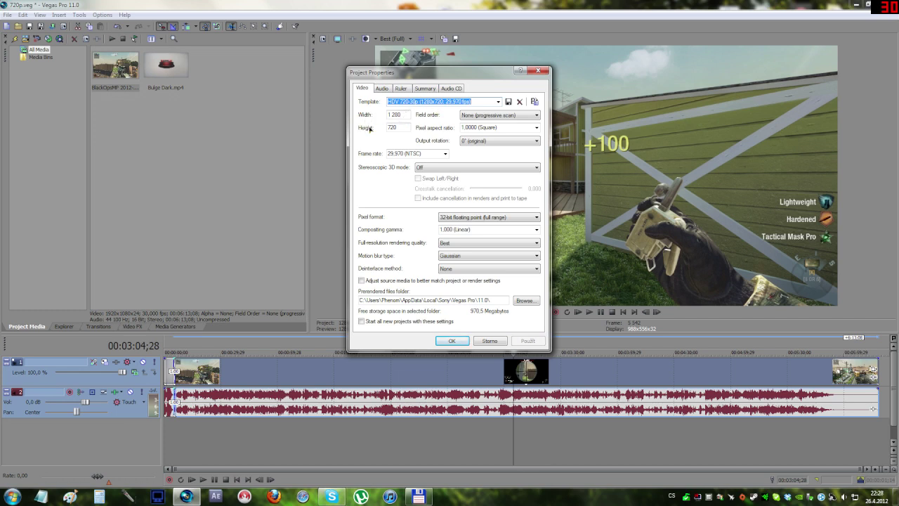
{"action": "key", "text": "Tab"}
{"action": "key", "text": "Tab"}
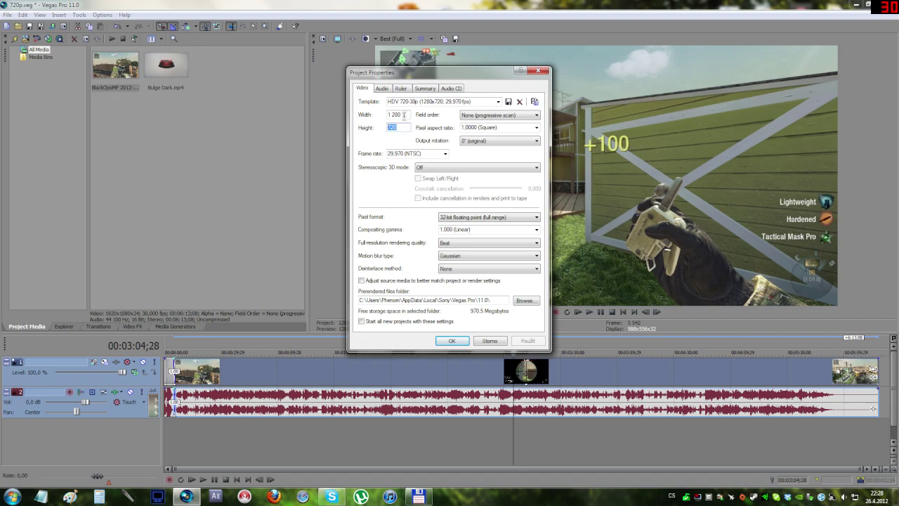
{"action": "left_click", "coordinate": [408, 117]}
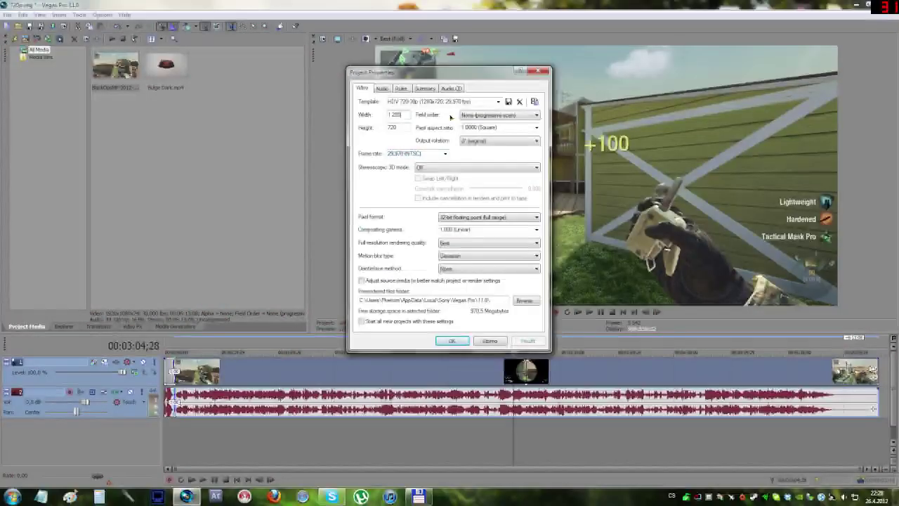
{"action": "left_click", "coordinate": [482, 115]}
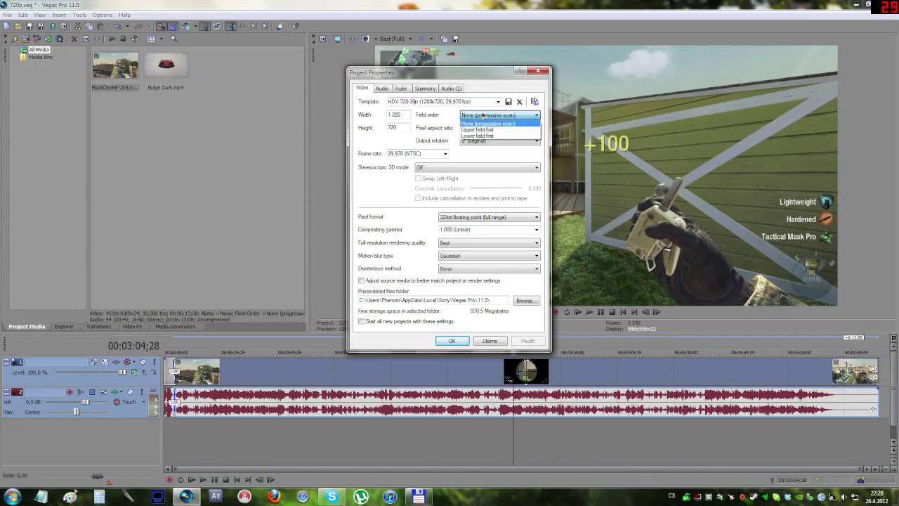
{"action": "left_click", "coordinate": [482, 124]}
{"action": "left_click", "coordinate": [486, 115]}
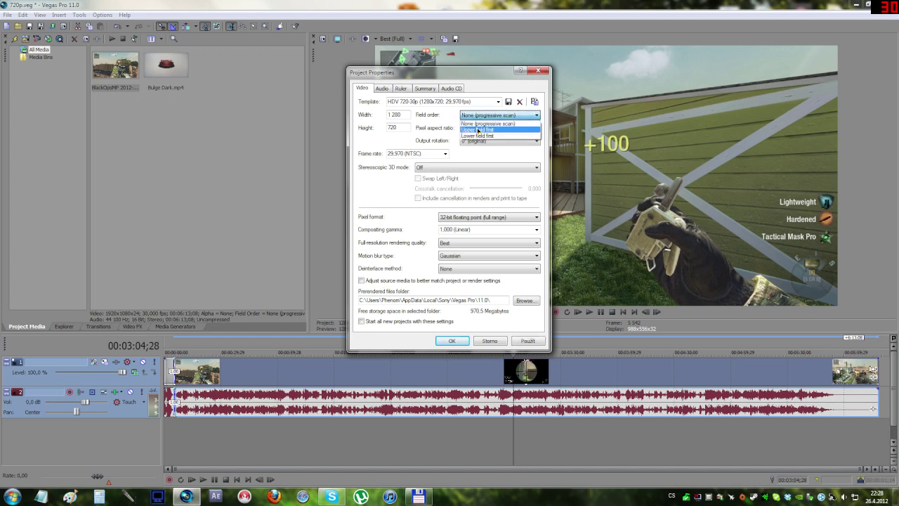
{"action": "left_click", "coordinate": [485, 115]}
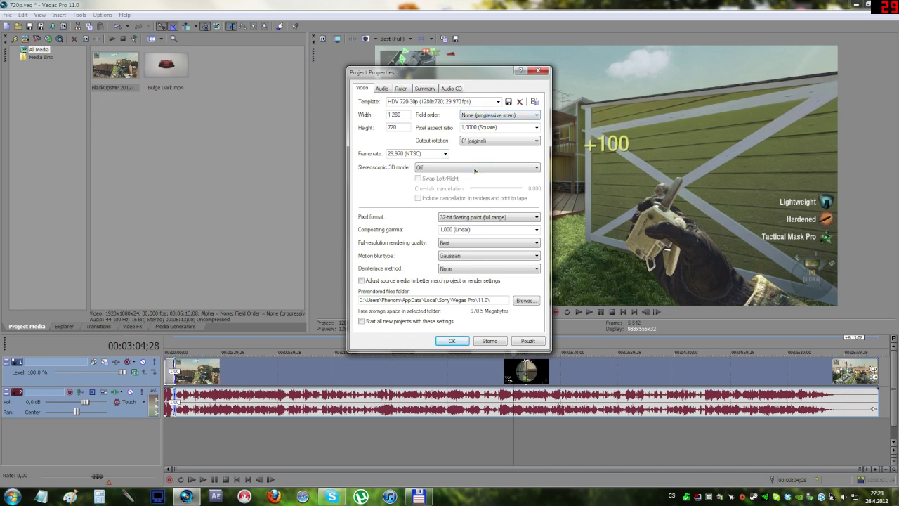
{"action": "left_click", "coordinate": [491, 116]}
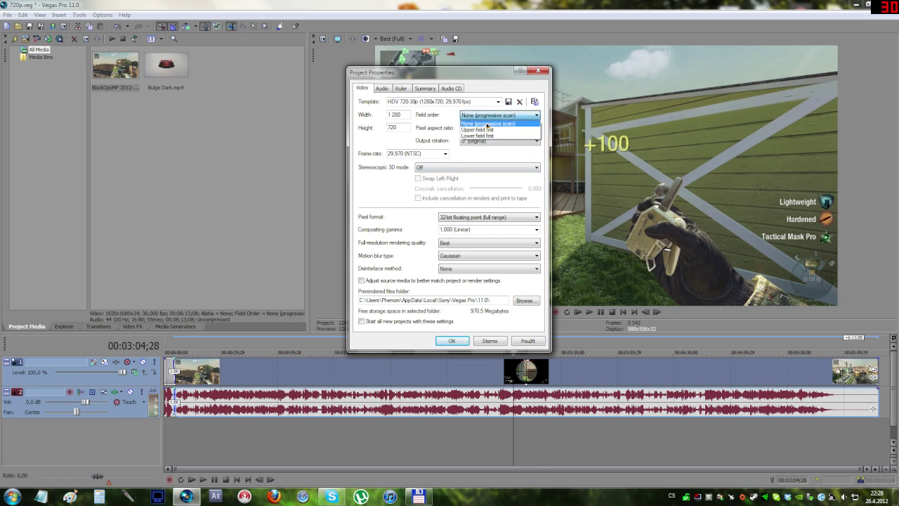
{"action": "left_click", "coordinate": [490, 123]}
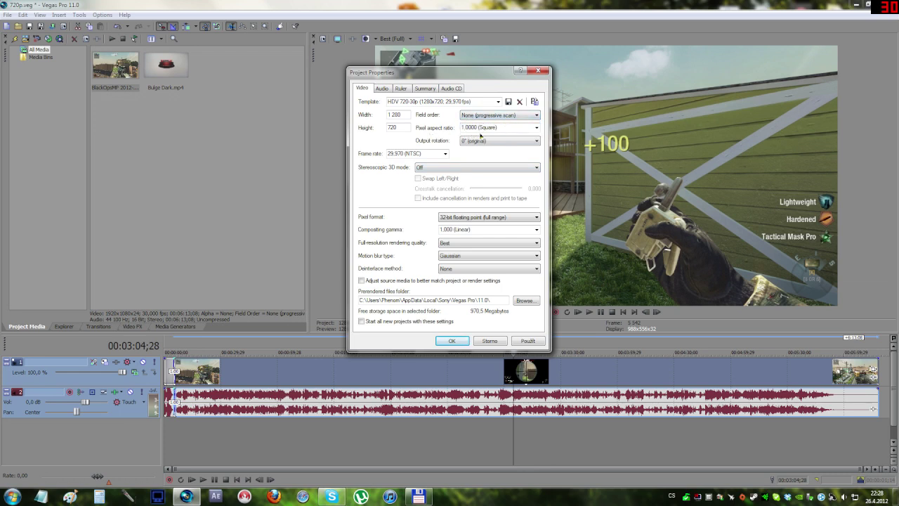
{"action": "left_click", "coordinate": [524, 126]}
{"action": "left_click", "coordinate": [444, 154]}
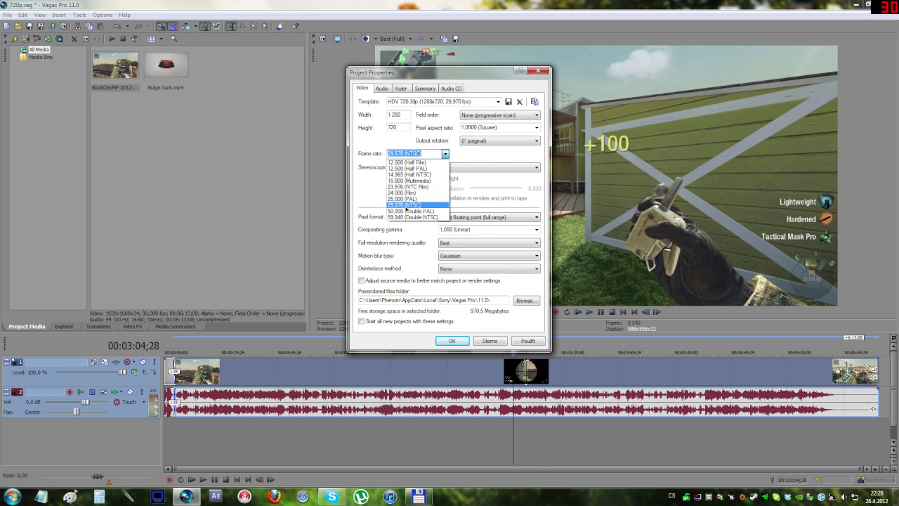
Keep 29.970 NTSC frame rate and 32-bit floating point pixel format, with compositing gamma left at 1.000 Linear
{"action": "left_click", "coordinate": [364, 167]}
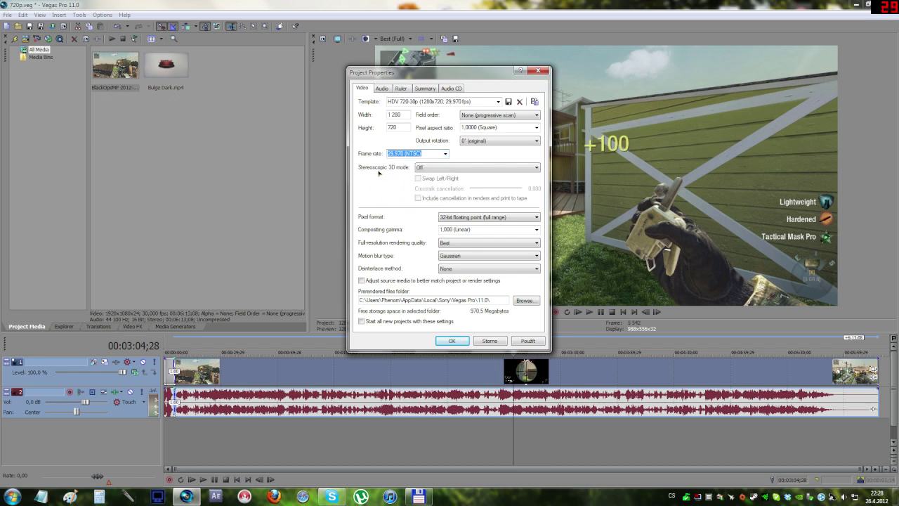
{"action": "left_click", "coordinate": [499, 217]}
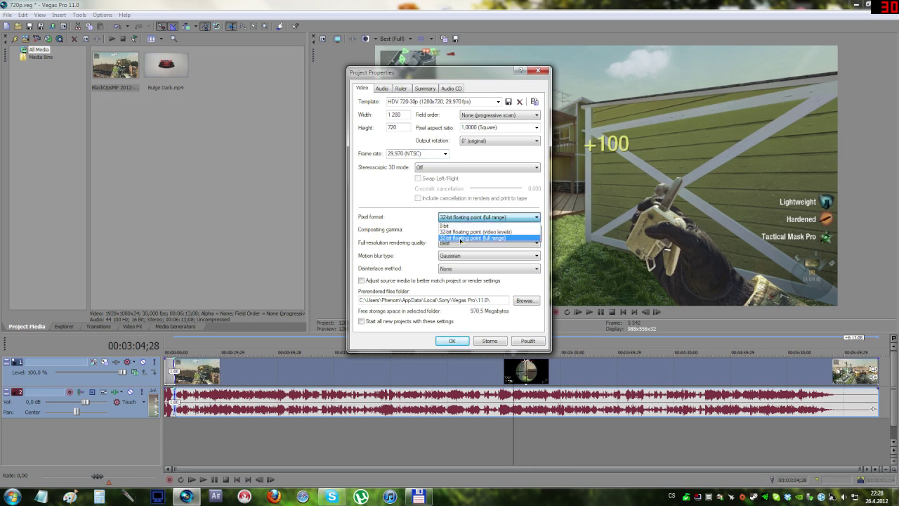
{"action": "left_click", "coordinate": [489, 239]}
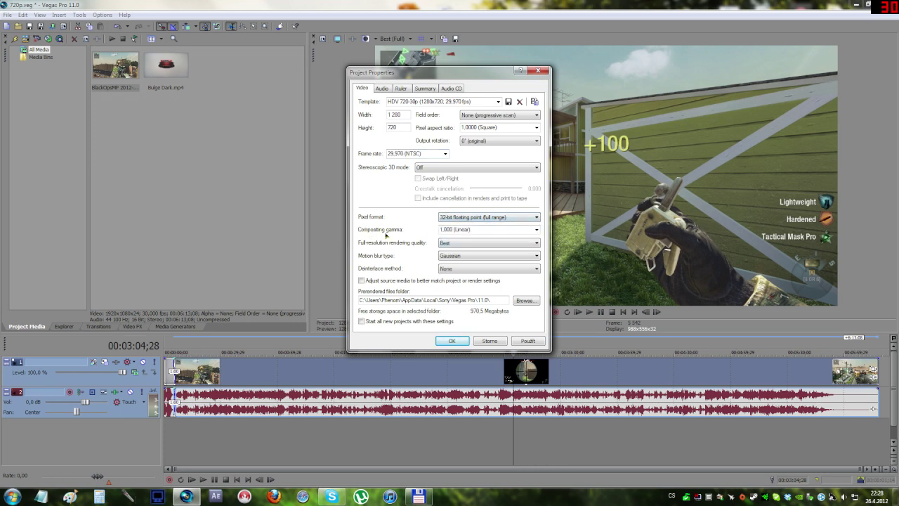
{"action": "left_click", "coordinate": [534, 230]}
{"action": "left_click", "coordinate": [483, 241]}
{"action": "left_click", "coordinate": [528, 340]}
{"action": "left_click", "coordinate": [536, 230]}
{"action": "left_click", "coordinate": [484, 237]}
{"action": "left_click", "coordinate": [527, 341]}
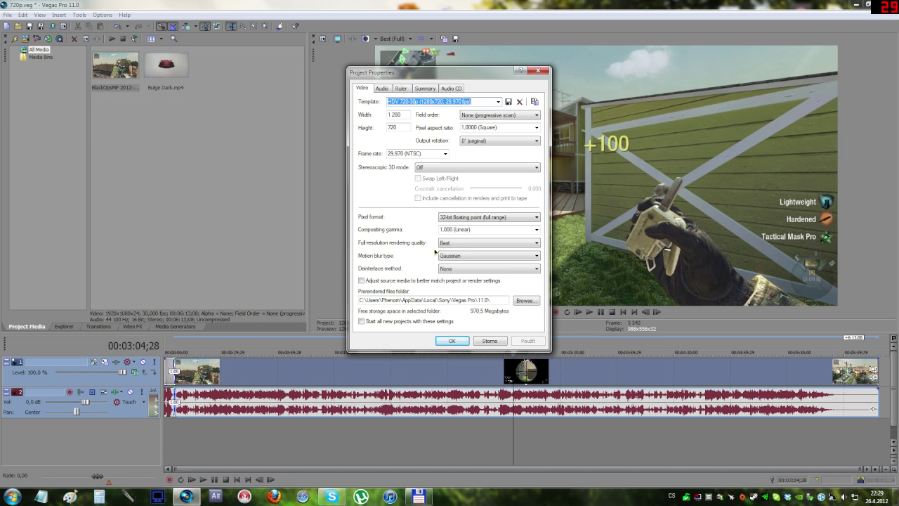
Keep Best full-resolution rendering quality, Gaussian motion blur and deinterlace method None
{"action": "left_click", "coordinate": [454, 243]}
{"action": "left_click", "coordinate": [449, 251]}
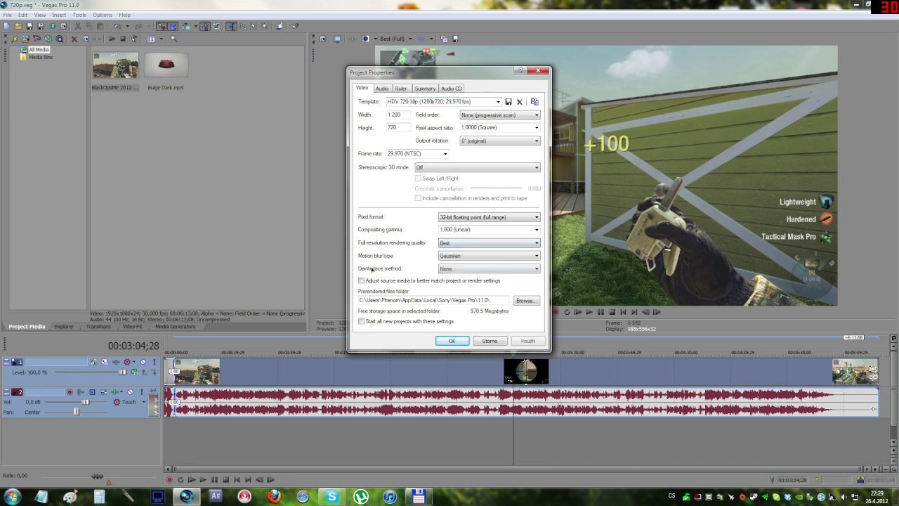
{"action": "left_click", "coordinate": [463, 257]}
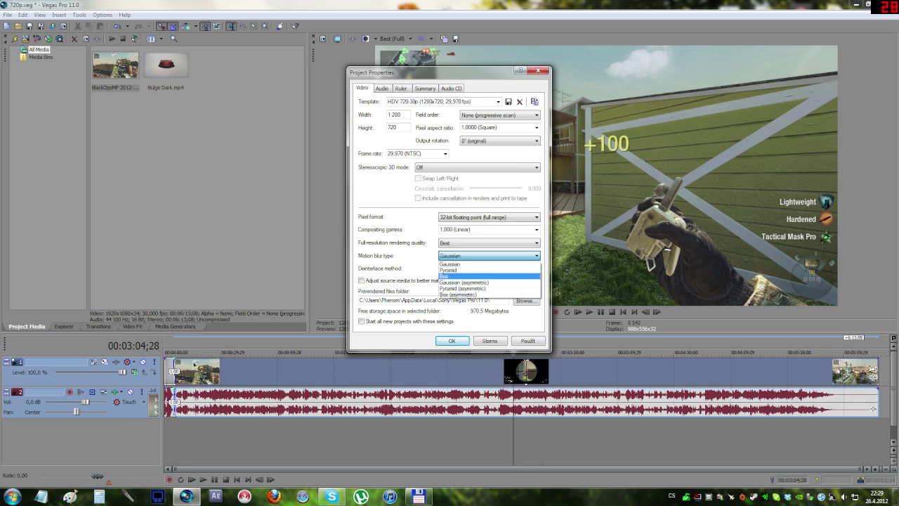
{"action": "left_click", "coordinate": [449, 265]}
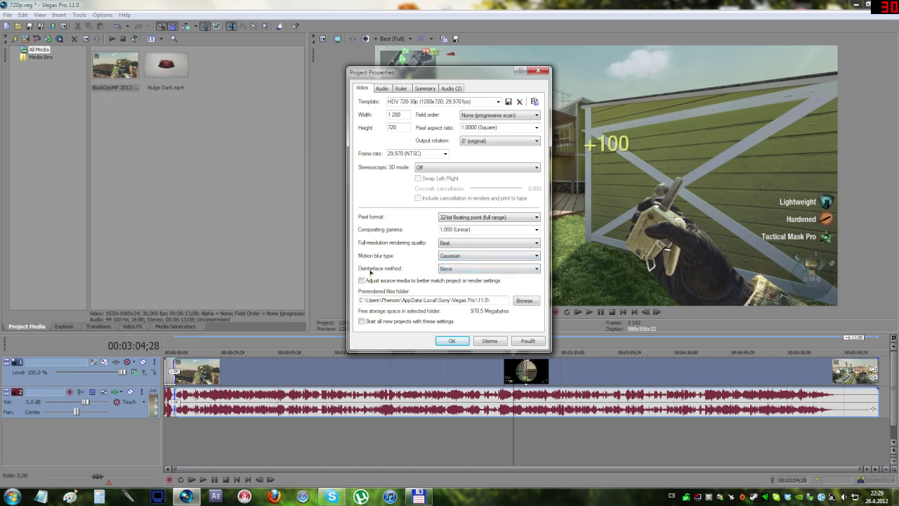
{"action": "left_click", "coordinate": [456, 270]}
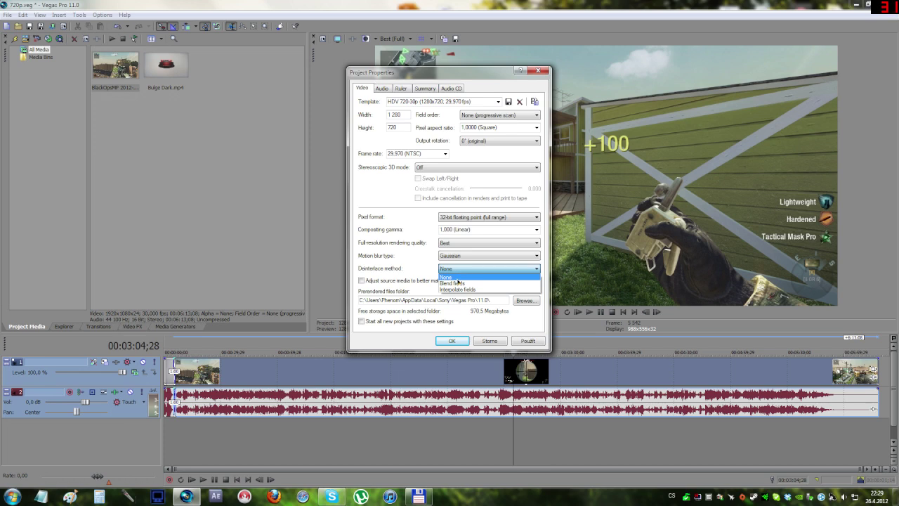
{"action": "left_click", "coordinate": [453, 267]}
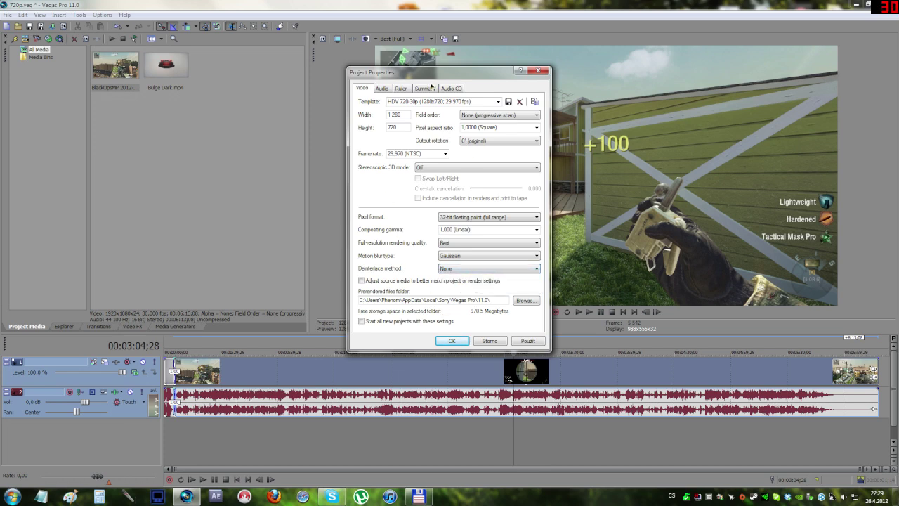
{"action": "left_click", "coordinate": [382, 88]}
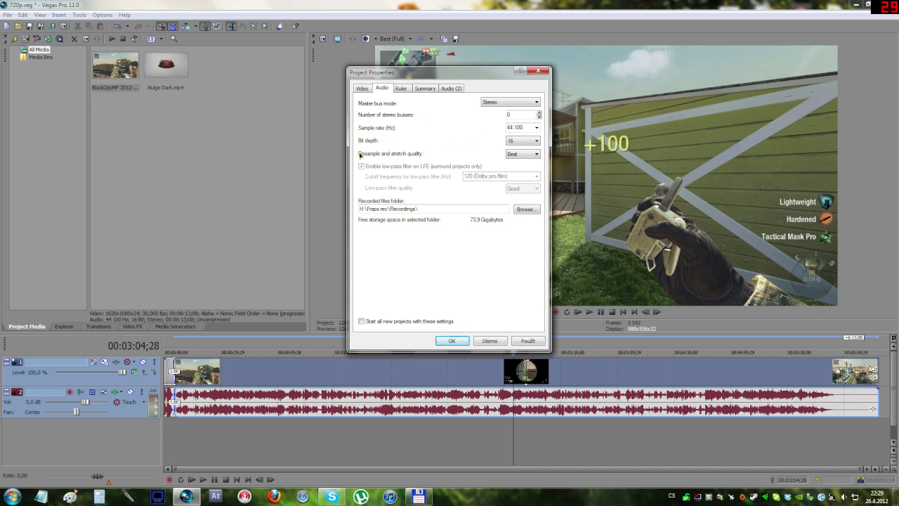
Confirm 44,100 Hz sample rate and 16-bit depth, then apply Project Properties with OK
{"action": "left_click", "coordinate": [523, 140]}
{"action": "left_click", "coordinate": [526, 126]}
{"action": "left_click", "coordinate": [526, 126]}
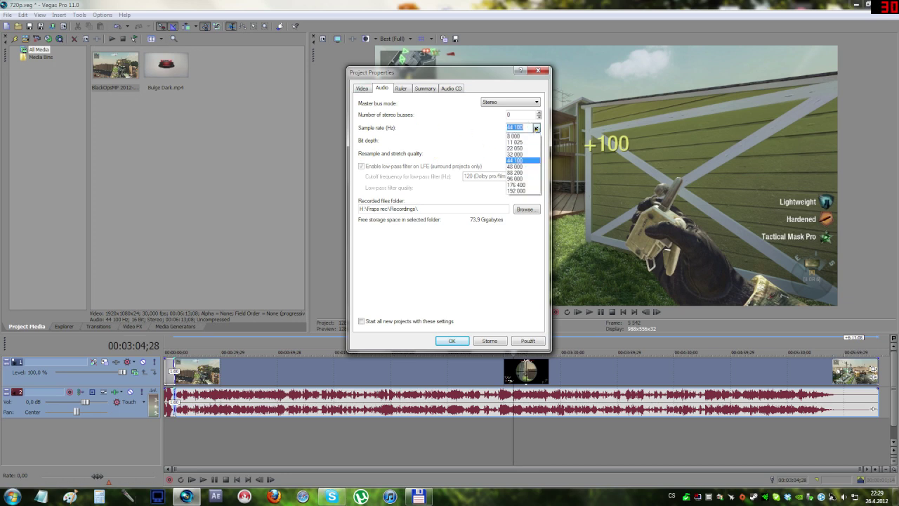
{"action": "left_click", "coordinate": [523, 140]}
{"action": "left_click", "coordinate": [517, 154]}
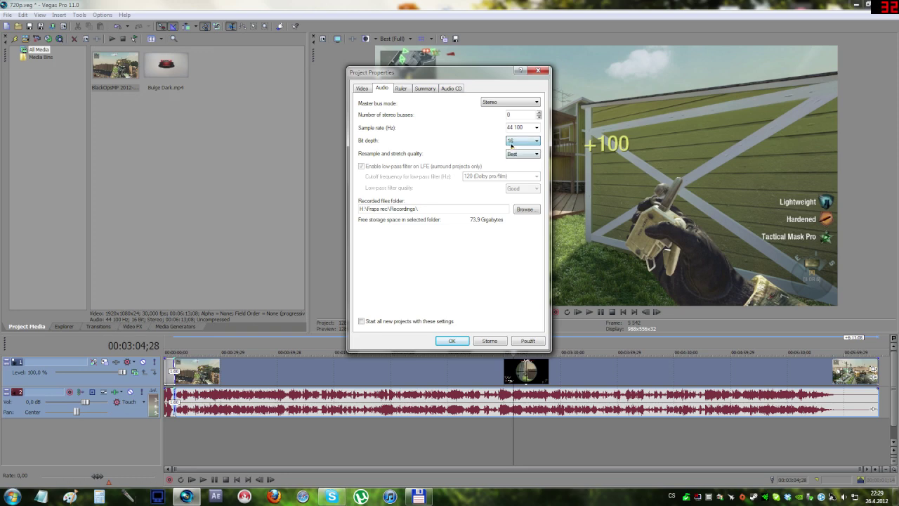
{"action": "left_click", "coordinate": [363, 88]}
{"action": "left_click", "coordinate": [385, 89]}
{"action": "left_click", "coordinate": [362, 88]}
{"action": "left_click", "coordinate": [451, 340]}
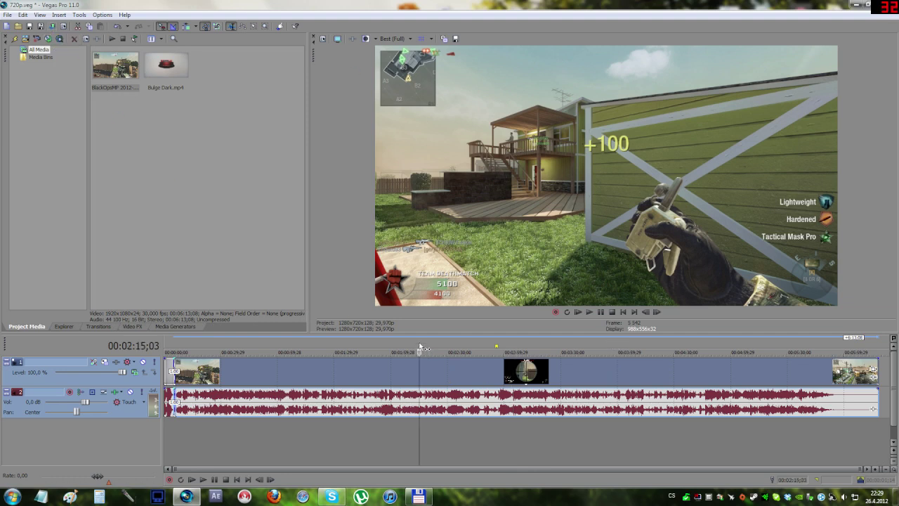
Return to the timeline start, open Render As, and list all formats with Sony AVC/MVC selected
{"action": "key", "text": "ctrl+Home"}
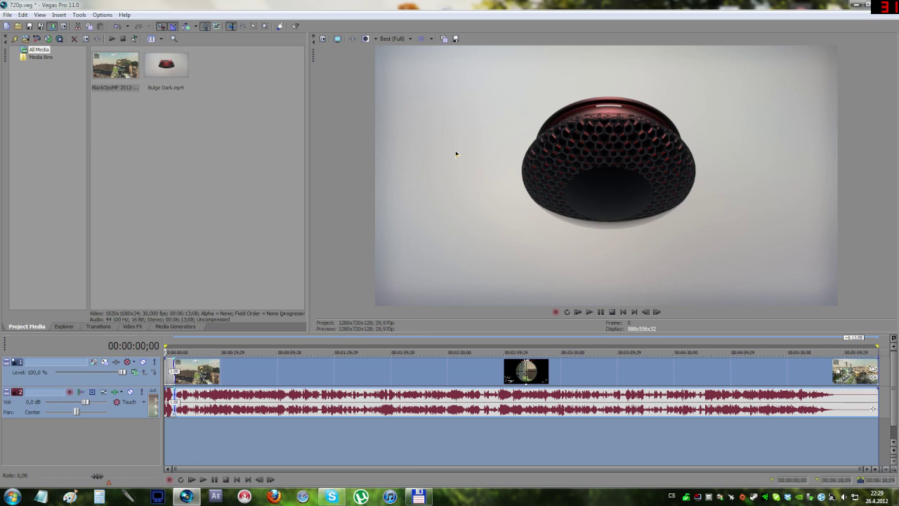
{"action": "key", "text": "alt+f"}
{"action": "key", "text": "r"}
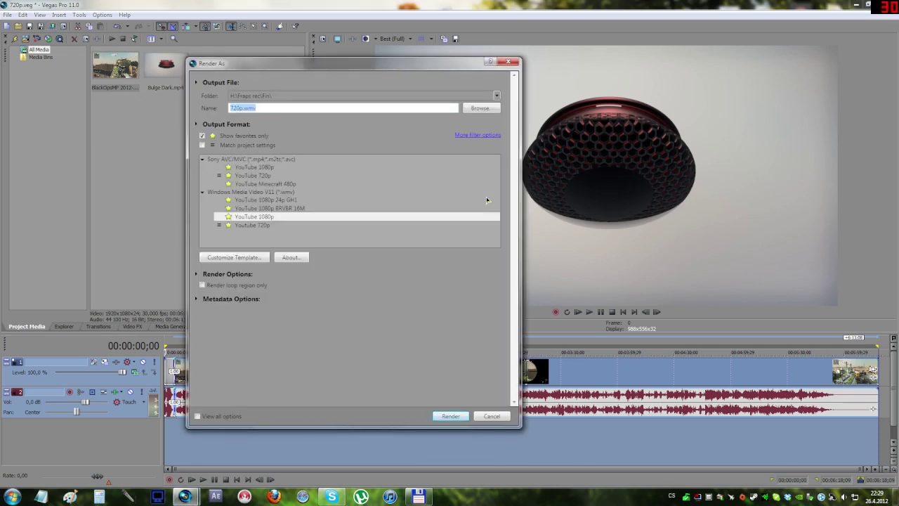
{"action": "left_click", "coordinate": [258, 176]}
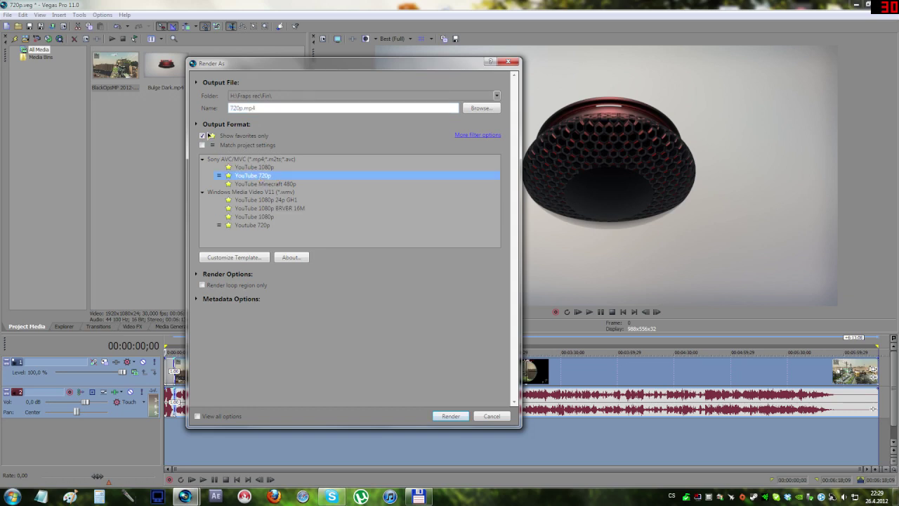
{"action": "left_click", "coordinate": [207, 136]}
{"action": "mouse_move", "coordinate": [496, 171]}
{"action": "left_mouse_down"}
{"action": "mouse_move", "coordinate": [501, 185]}
{"action": "mouse_move", "coordinate": [500, 174]}
{"action": "left_mouse_up"}
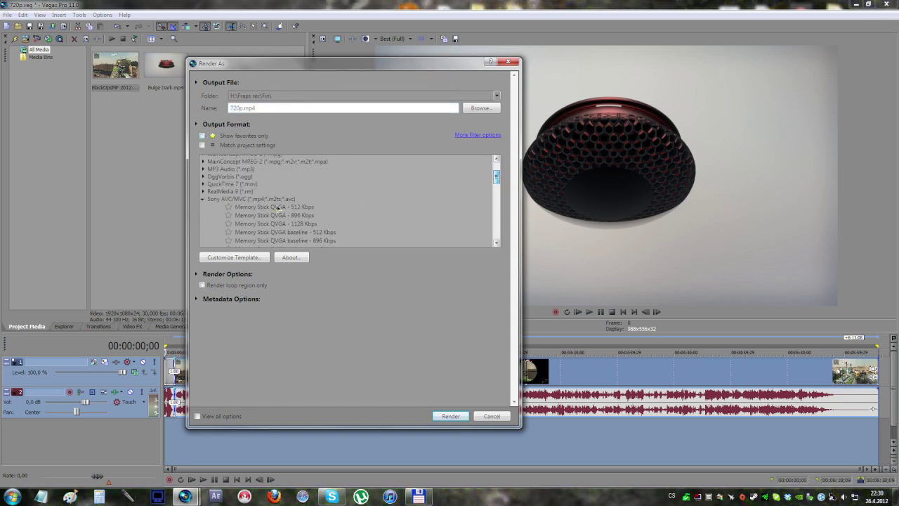
{"action": "left_click", "coordinate": [242, 201]}
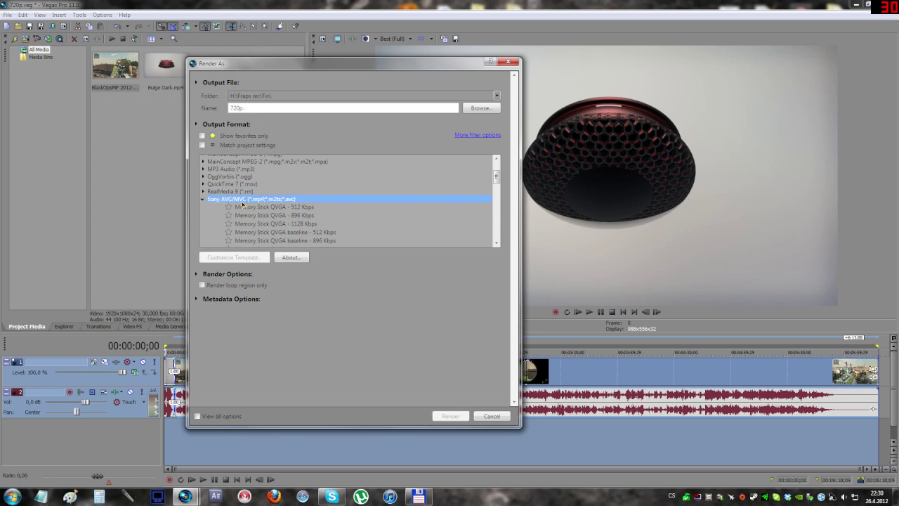
Browse Sony AVC/MVC templates and preview the AVCHD 1440x1080-60i custom settings without changes
{"action": "scroll", "coordinate": [282, 209], "scroll_direction": "down", "scroll_amount": 3}
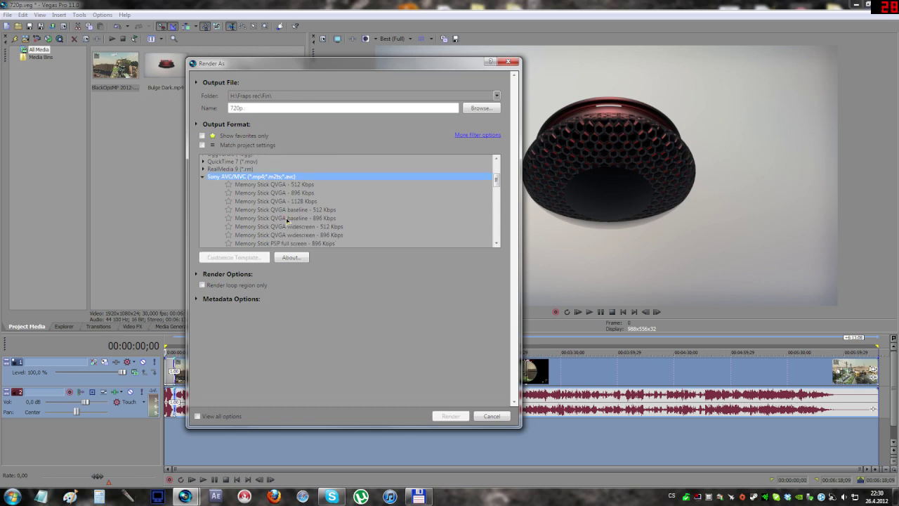
{"action": "scroll", "coordinate": [286, 221], "scroll_direction": "down", "scroll_amount": 3}
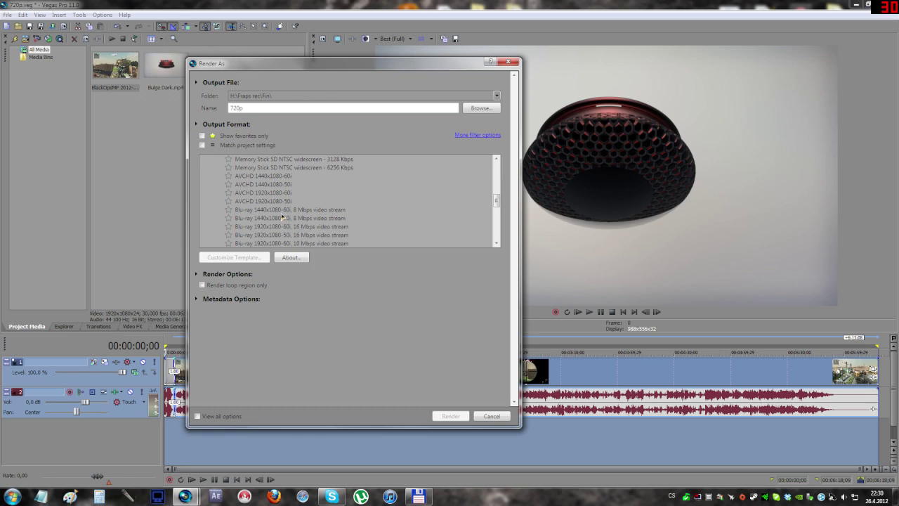
{"action": "scroll", "coordinate": [282, 218], "scroll_direction": "down", "scroll_amount": 3}
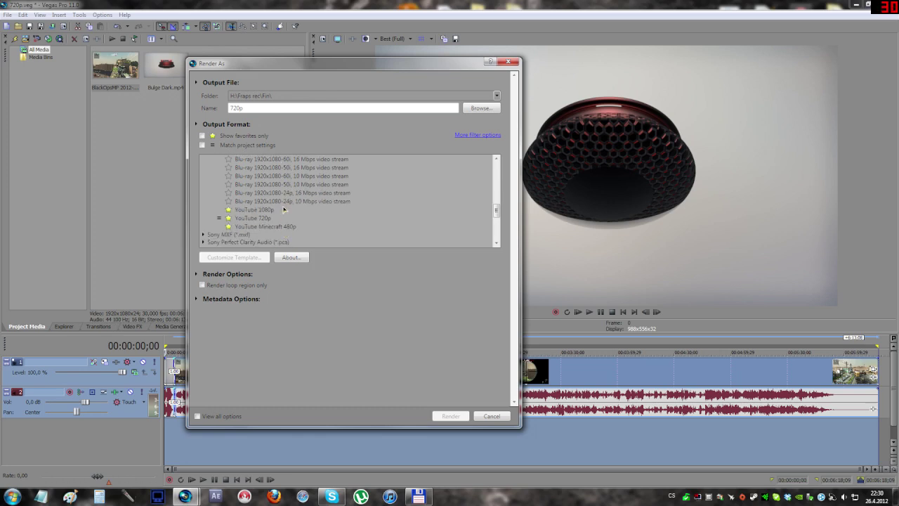
{"action": "scroll", "coordinate": [284, 209], "scroll_direction": "up", "scroll_amount": 3}
{"action": "left_click", "coordinate": [285, 212]}
{"action": "scroll", "coordinate": [286, 201], "scroll_direction": "up", "scroll_amount": 2}
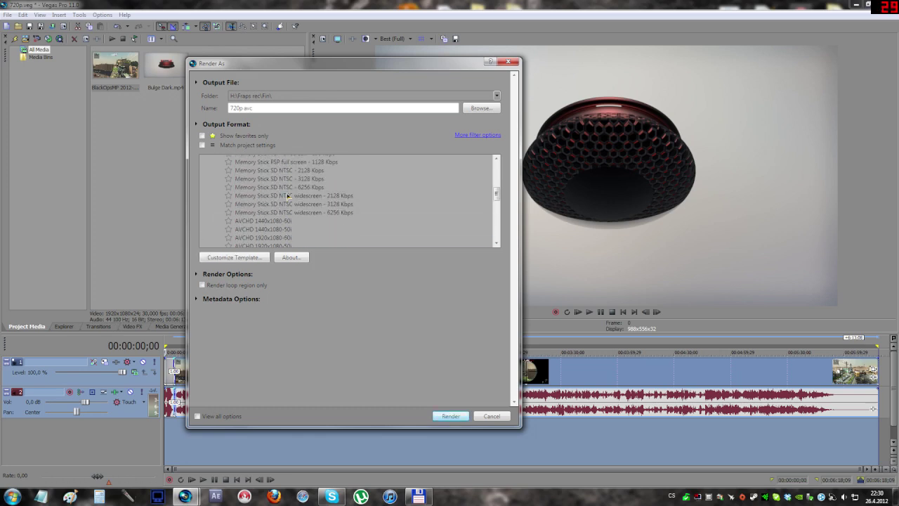
{"action": "left_click", "coordinate": [284, 222]}
{"action": "left_click", "coordinate": [248, 258]}
{"action": "left_click", "coordinate": [343, 185]}
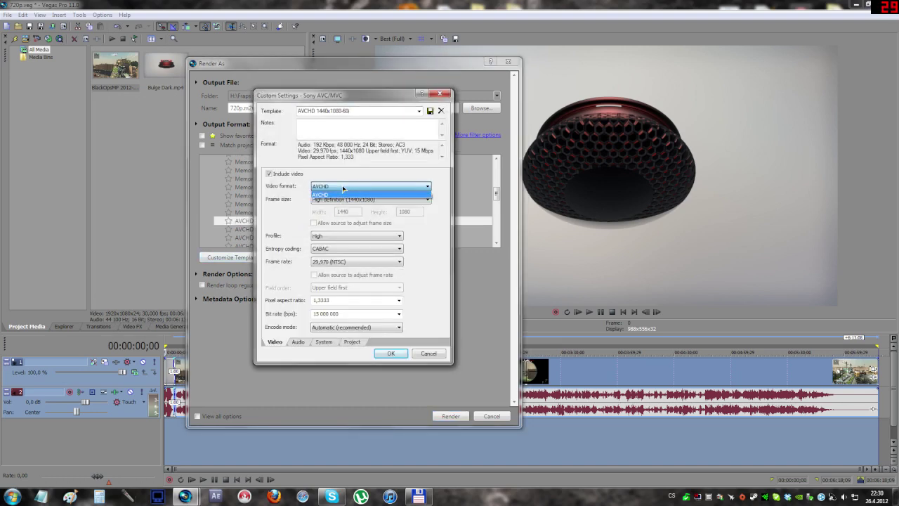
{"action": "key", "text": "Escape"}
{"action": "key", "text": "Escape"}
Inspect the YouTube 720p template's custom settings and cancel them unchanged
{"action": "scroll", "coordinate": [316, 204], "scroll_direction": "down", "scroll_amount": 5}
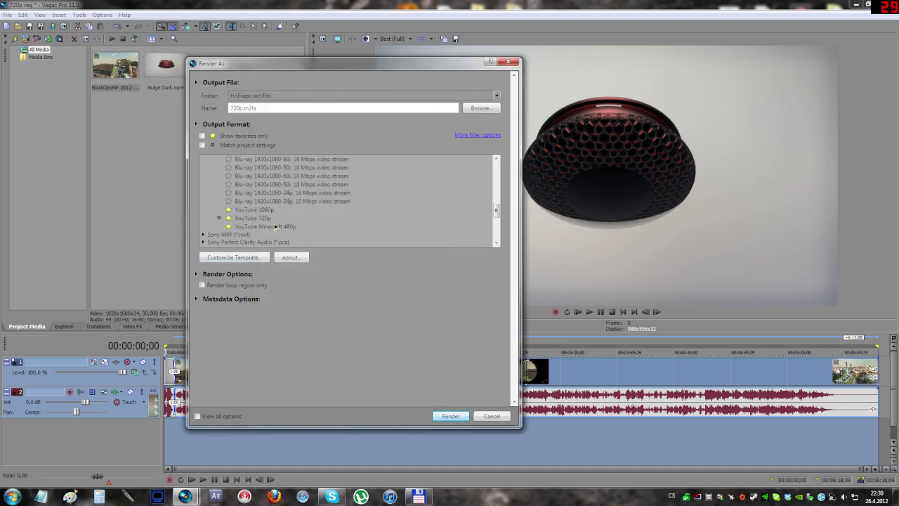
{"action": "left_click", "coordinate": [245, 218]}
{"action": "left_click", "coordinate": [252, 259]}
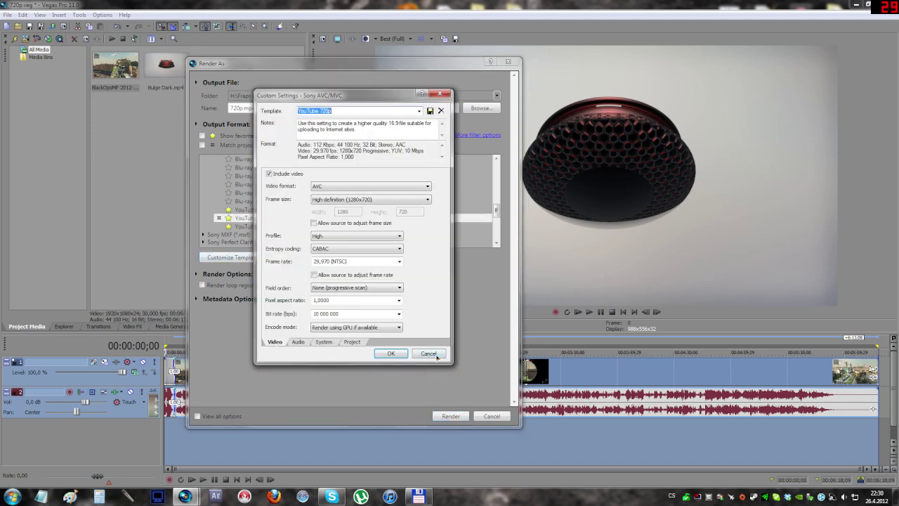
{"action": "left_click", "coordinate": [425, 346]}
Browse Memory Stick templates and preview the Blu-ray 1440x1080-60i, 8 Mbps custom settings unchanged
{"action": "scroll", "coordinate": [276, 210], "scroll_direction": "up", "scroll_amount": 3}
{"action": "scroll", "coordinate": [276, 210], "scroll_direction": "up", "scroll_amount": 2}
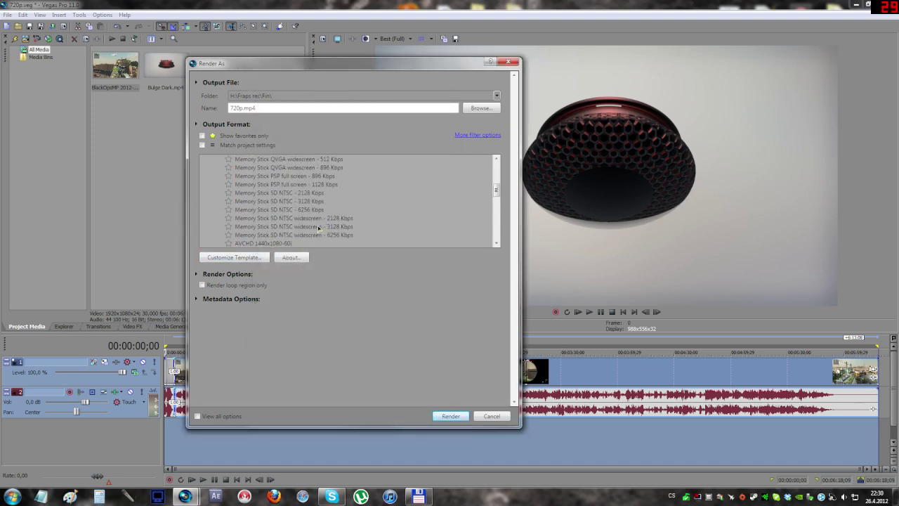
{"action": "scroll", "coordinate": [312, 219], "scroll_direction": "up", "scroll_amount": 2}
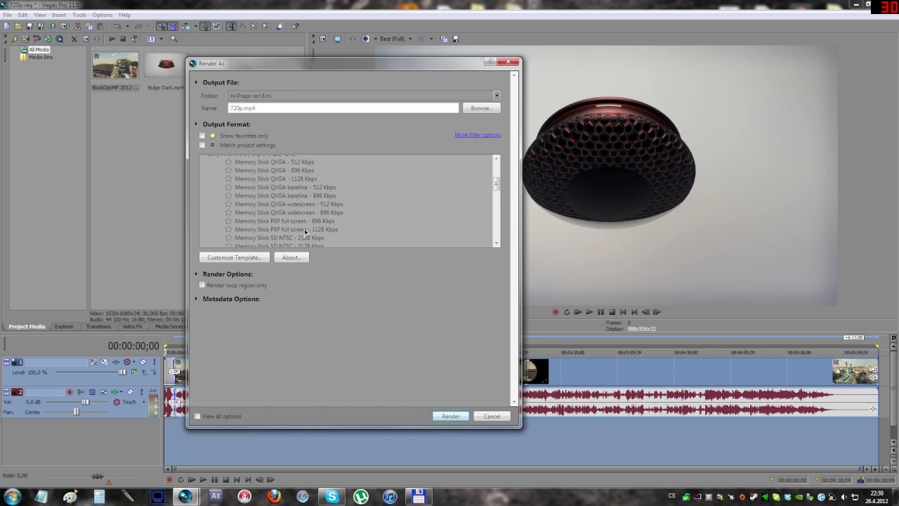
{"action": "left_click", "coordinate": [304, 238]}
{"action": "scroll", "coordinate": [304, 244], "scroll_direction": "up", "scroll_amount": 1}
{"action": "left_click", "coordinate": [274, 178]}
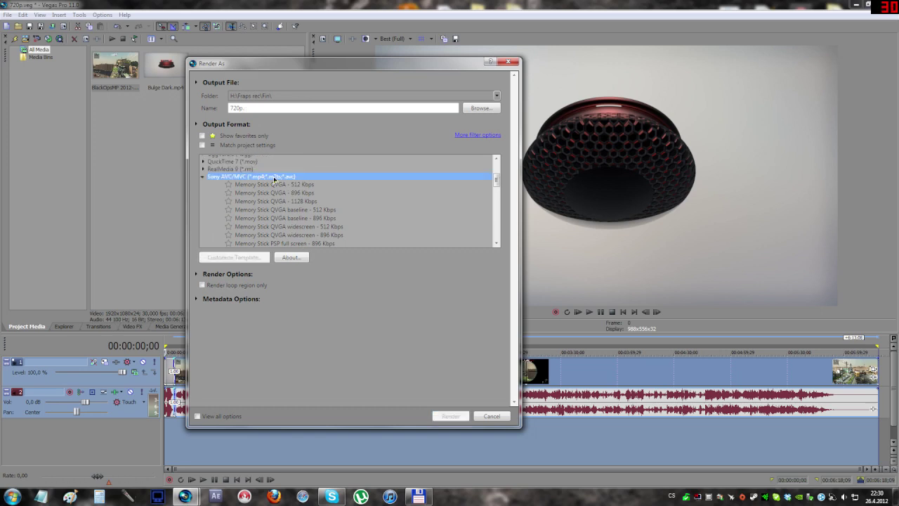
{"action": "left_click", "coordinate": [289, 192]}
{"action": "scroll", "coordinate": [288, 194], "scroll_direction": "down", "scroll_amount": 2}
{"action": "scroll", "coordinate": [288, 194], "scroll_direction": "down", "scroll_amount": 4}
{"action": "left_click", "coordinate": [280, 210]}
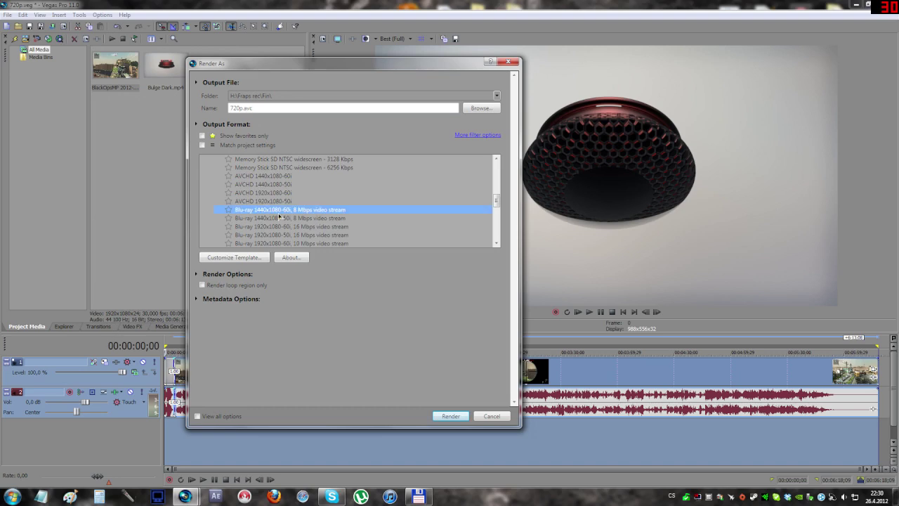
{"action": "left_click", "coordinate": [242, 257]}
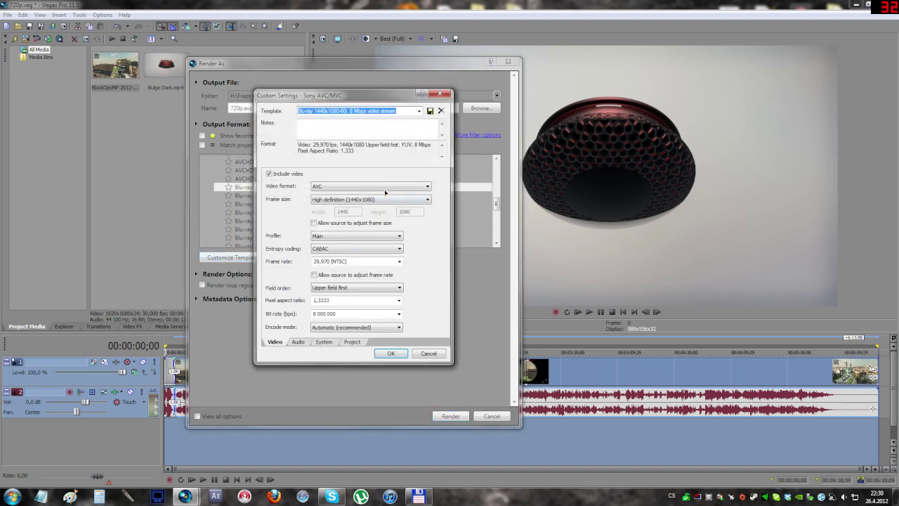
{"action": "key", "text": "Escape"}
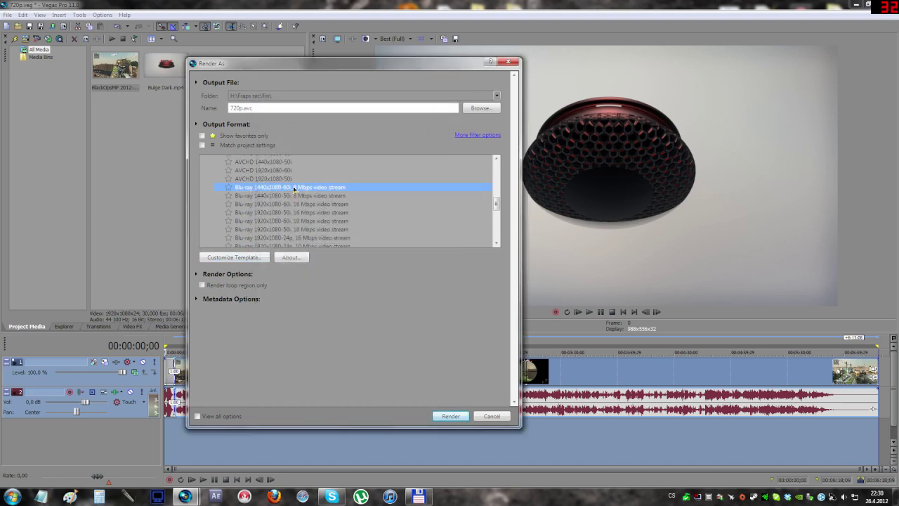
Choose the Blu-ray 1920x1080-24p, 16 Mbps template and open its custom settings
{"action": "scroll", "coordinate": [293, 188], "scroll_direction": "down", "scroll_amount": 2}
{"action": "scroll", "coordinate": [295, 204], "scroll_direction": "up", "scroll_amount": 1}
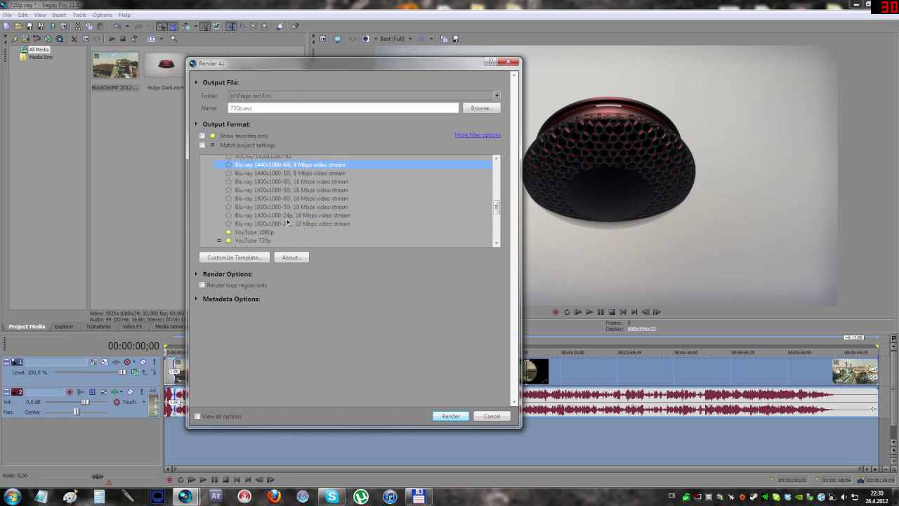
{"action": "left_click", "coordinate": [291, 216]}
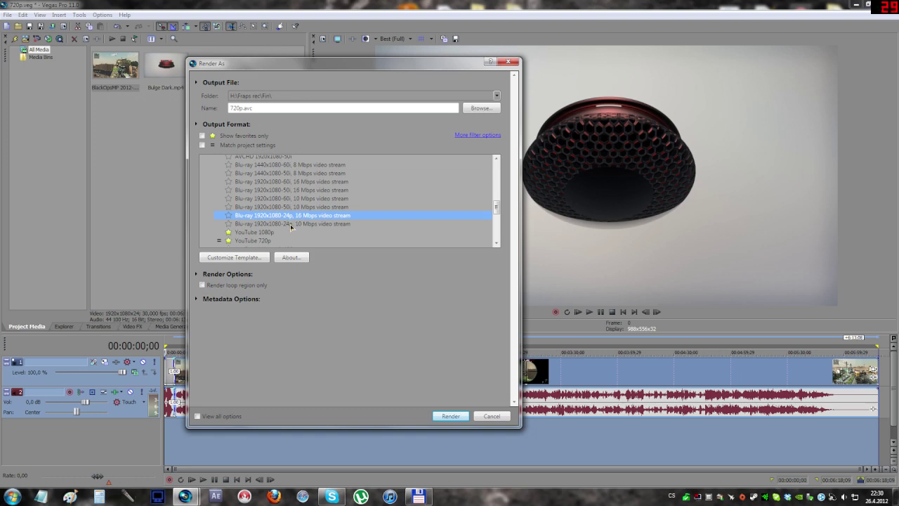
{"action": "left_click", "coordinate": [246, 259]}
Keep AVC video format, set frame size to 1280x720 and profile High with CABAC coding
{"action": "left_click", "coordinate": [339, 186]}
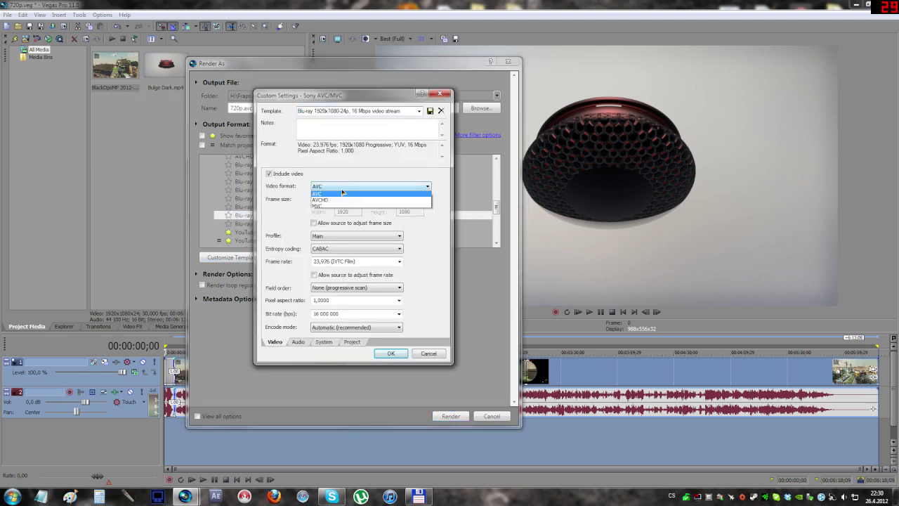
{"action": "left_click", "coordinate": [342, 190]}
{"action": "left_click", "coordinate": [317, 188]}
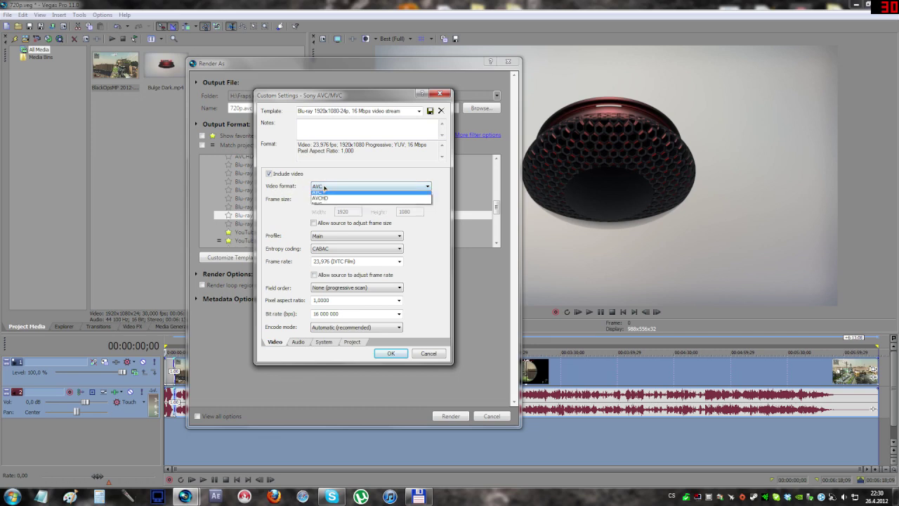
{"action": "left_click", "coordinate": [326, 194]}
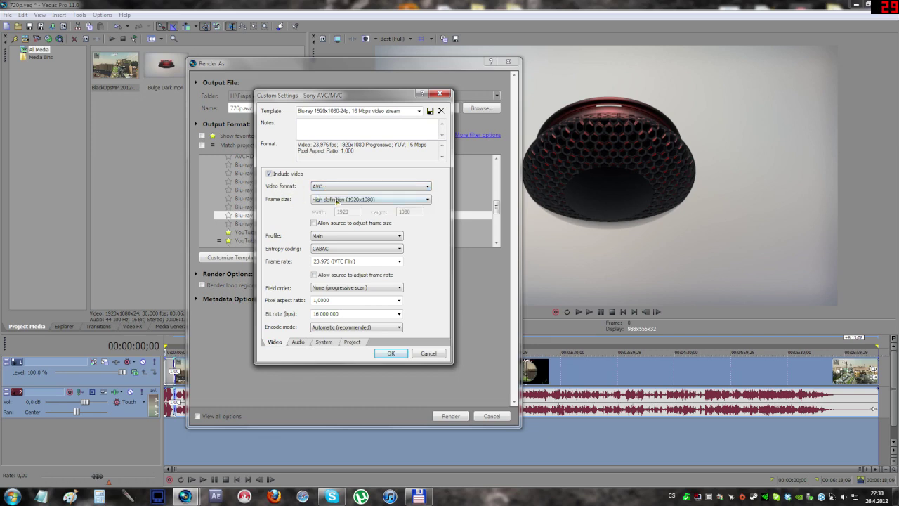
{"action": "left_click", "coordinate": [338, 201]}
{"action": "left_click", "coordinate": [344, 239]}
{"action": "left_click", "coordinate": [315, 236]}
{"action": "left_click", "coordinate": [324, 257]}
{"action": "left_click", "coordinate": [326, 249]}
{"action": "left_click", "coordinate": [326, 260]}
Set frame rate to 29.970 NTSC, keep progressive scan, and enter a 10,000,000 bps bit rate
{"action": "left_click", "coordinate": [398, 261]}
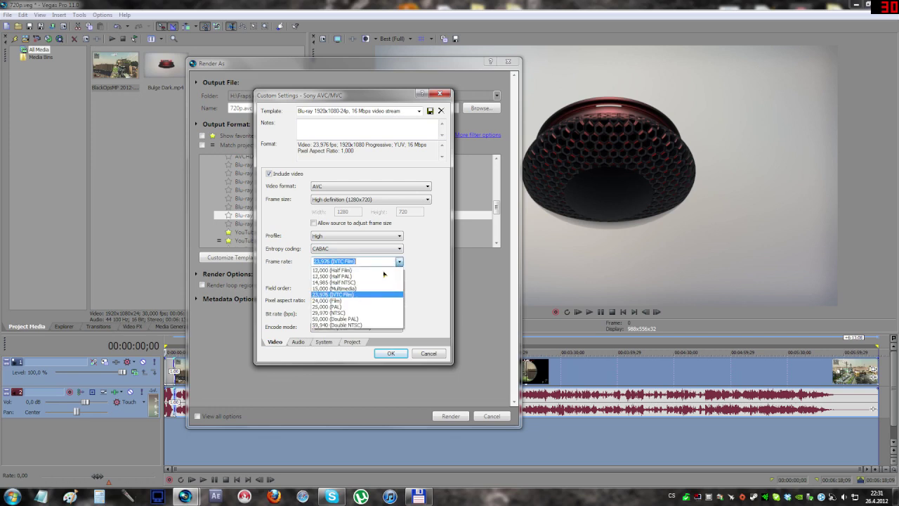
{"action": "left_click", "coordinate": [334, 312]}
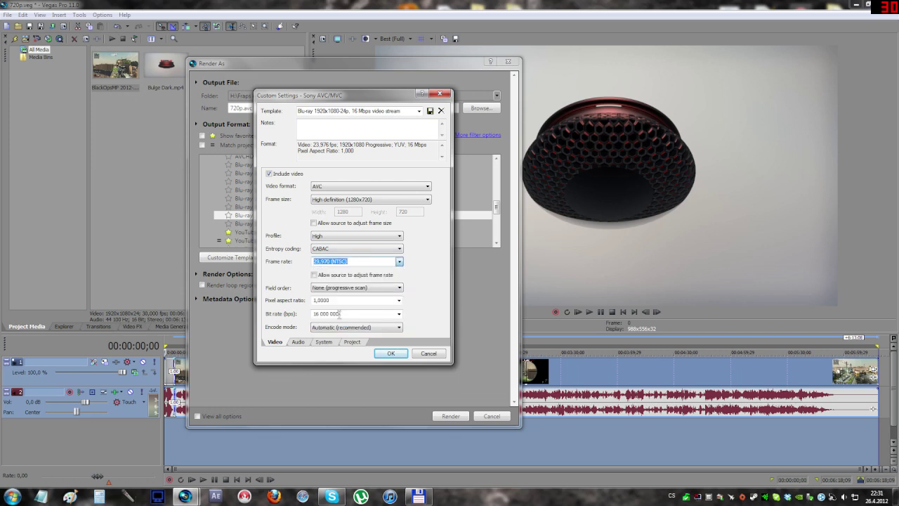
{"action": "left_click", "coordinate": [345, 288]}
{"action": "left_click", "coordinate": [348, 297]}
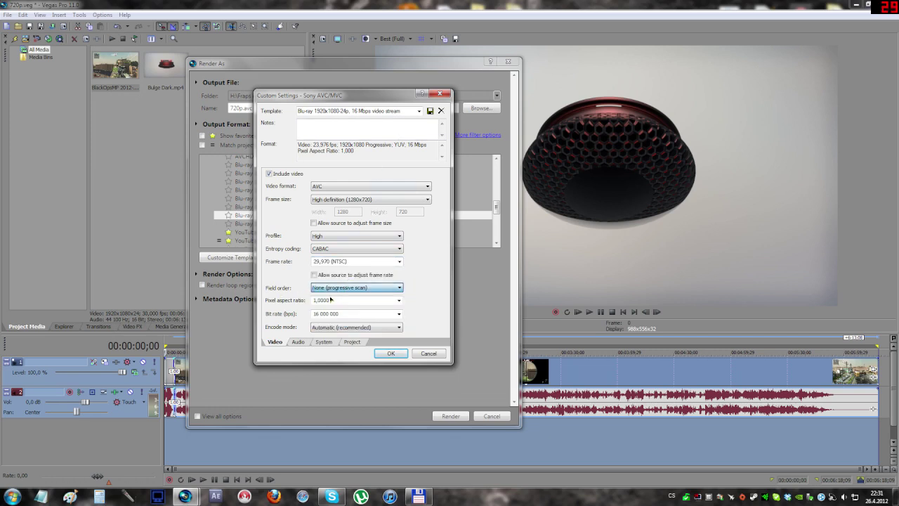
{"action": "left_click", "coordinate": [375, 301]}
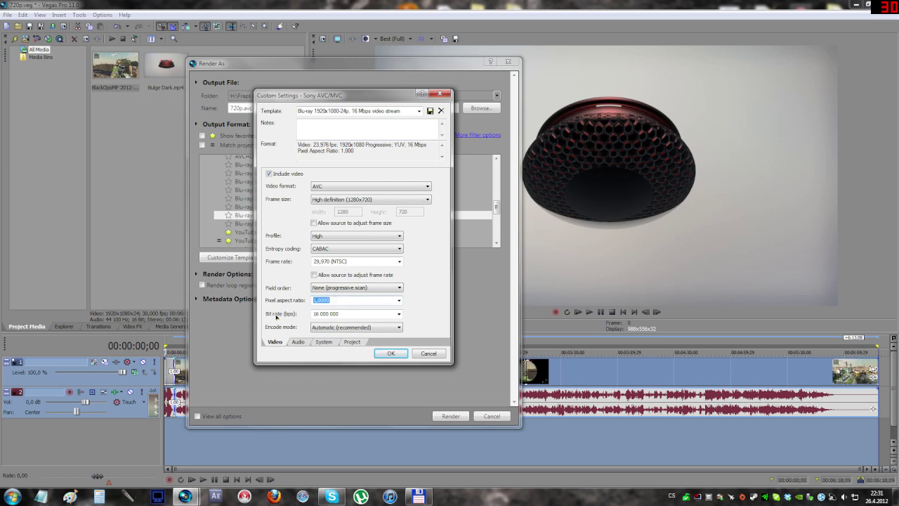
{"action": "key", "text": "Tab"}
{"action": "key", "text": "Home"}
{"action": "key", "text": "Right"}
{"action": "key", "text": "Delete"}
{"action": "type", "text": "5"}
{"action": "key", "text": "shift+Tab"}
Keep automatic encode mode, review the audio settings, then discard the custom settings
{"action": "left_click", "coordinate": [337, 327]}
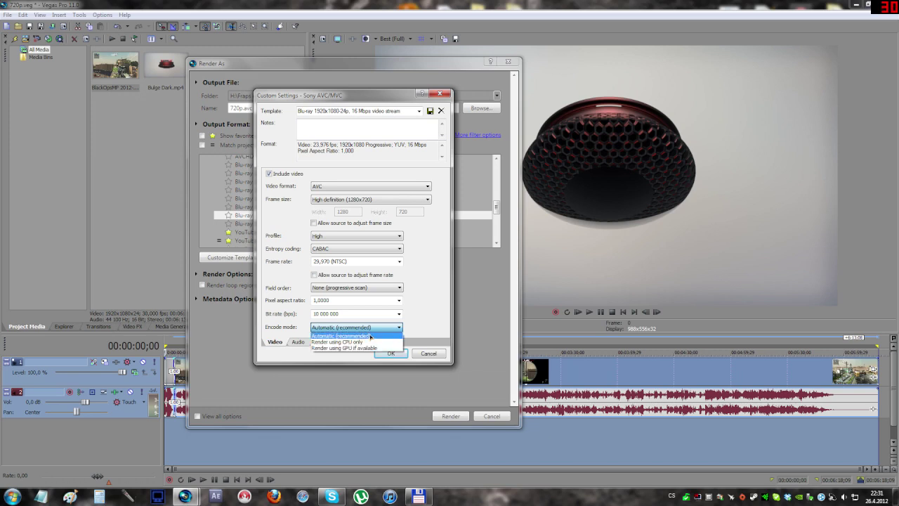
{"action": "left_click", "coordinate": [371, 336]}
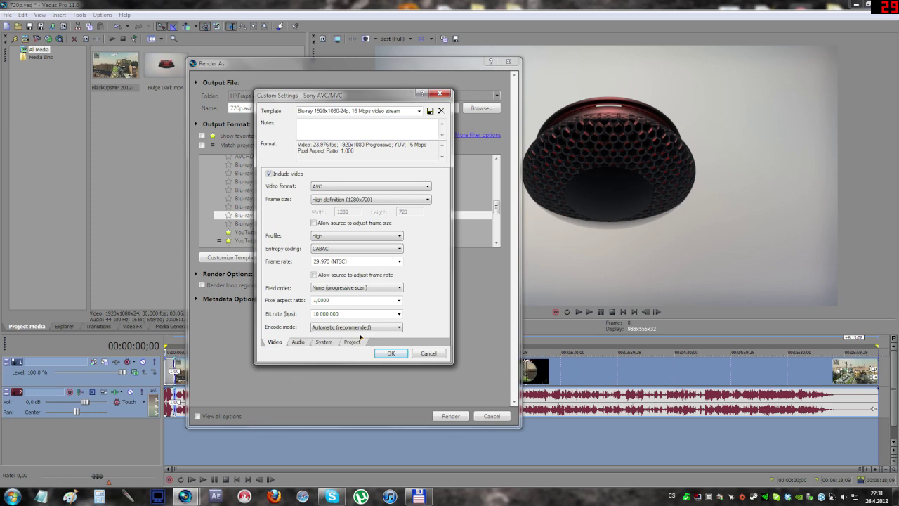
{"action": "left_click", "coordinate": [298, 342]}
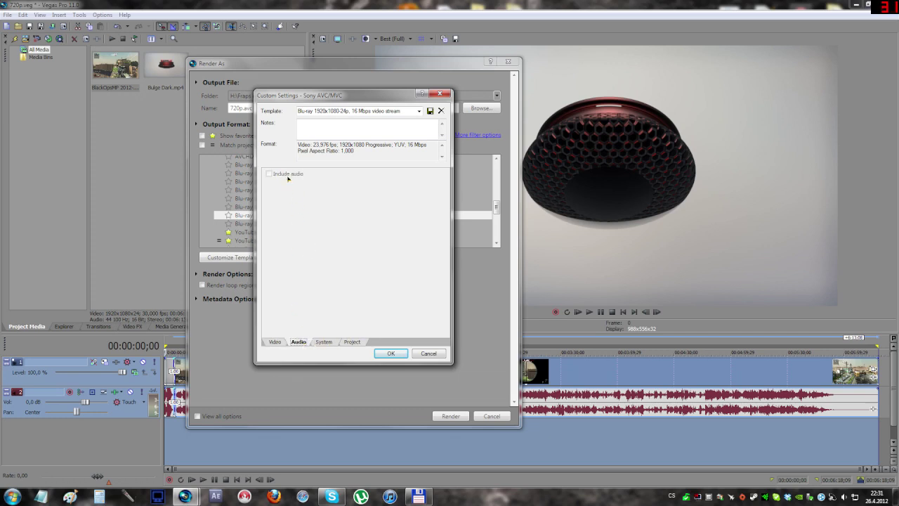
{"action": "left_click", "coordinate": [428, 353]}
Review audio settings of the Blu-ray 1920x1080-24p and 50i, 10 Mbps templates without saving
{"action": "left_click", "coordinate": [345, 223]}
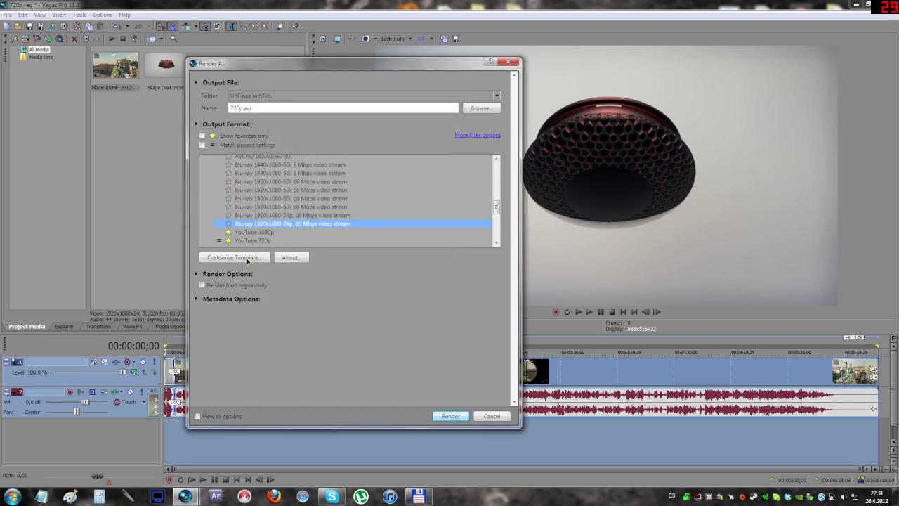
{"action": "left_click", "coordinate": [247, 262]}
{"action": "left_click", "coordinate": [298, 340]}
{"action": "left_click", "coordinate": [427, 350]}
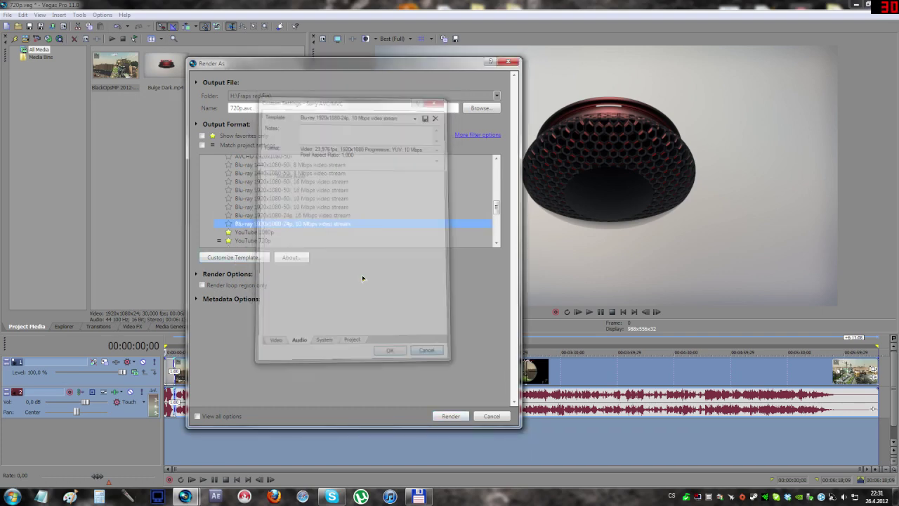
{"action": "left_click", "coordinate": [295, 206]}
{"action": "left_click", "coordinate": [232, 257]}
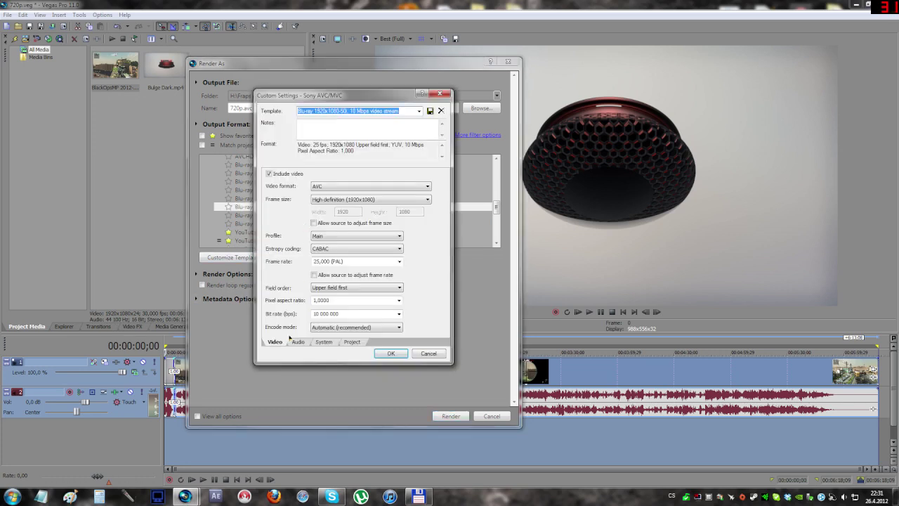
{"action": "left_click", "coordinate": [298, 341]}
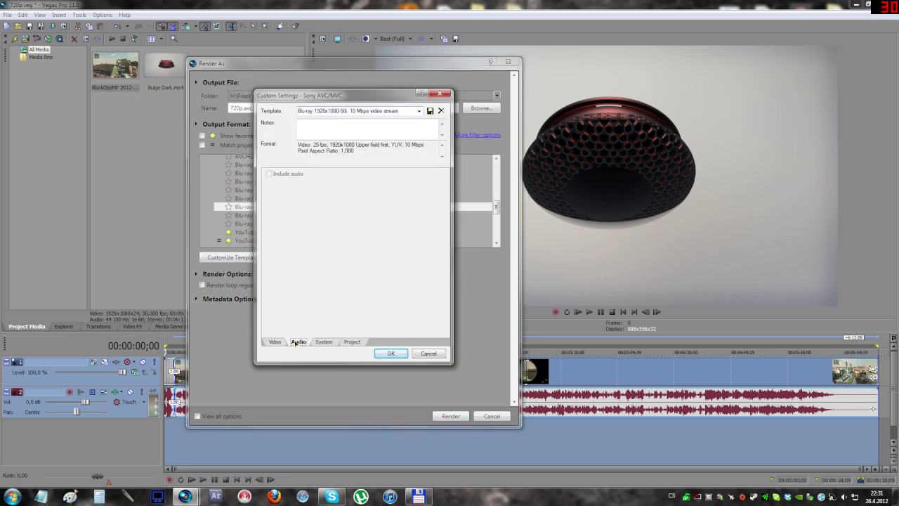
{"action": "left_click", "coordinate": [428, 353]}
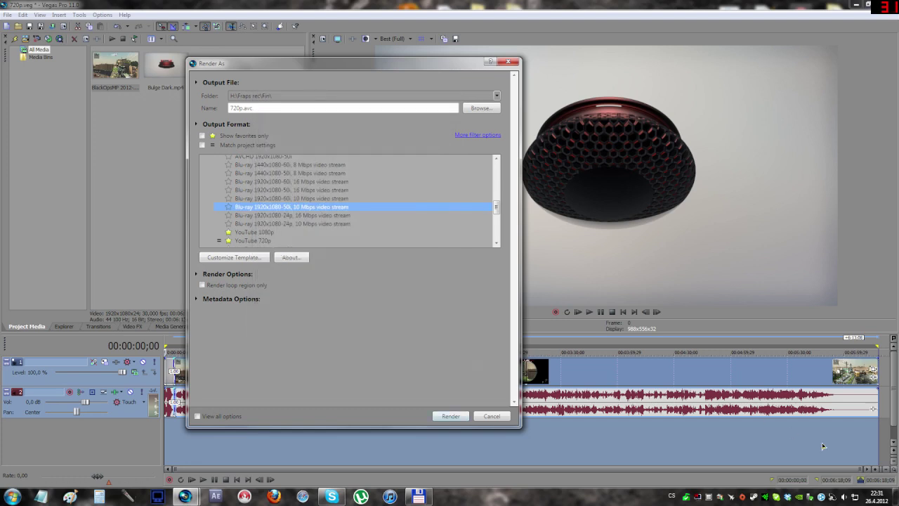
Select YouTube 720p, restrict the list to favourites, and open its custom settings
{"action": "left_click", "coordinate": [274, 240]}
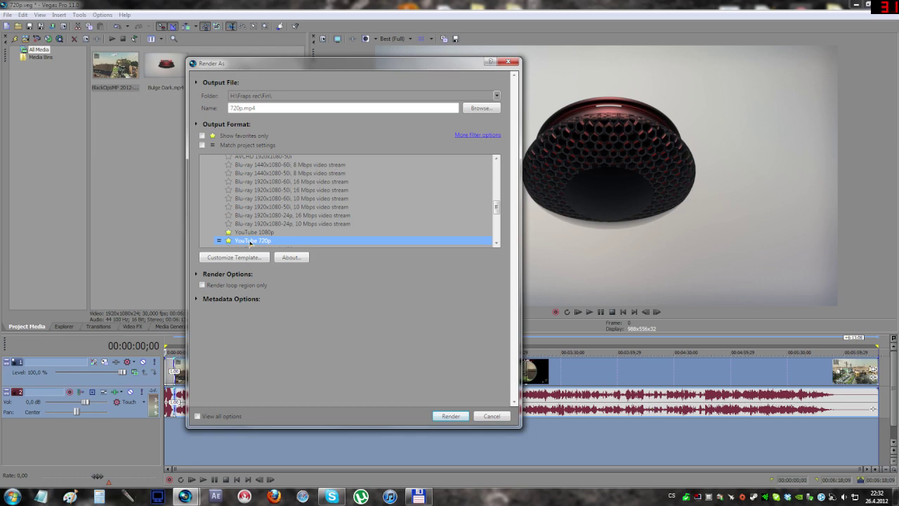
{"action": "scroll", "coordinate": [260, 232], "scroll_direction": "down", "scroll_amount": 1}
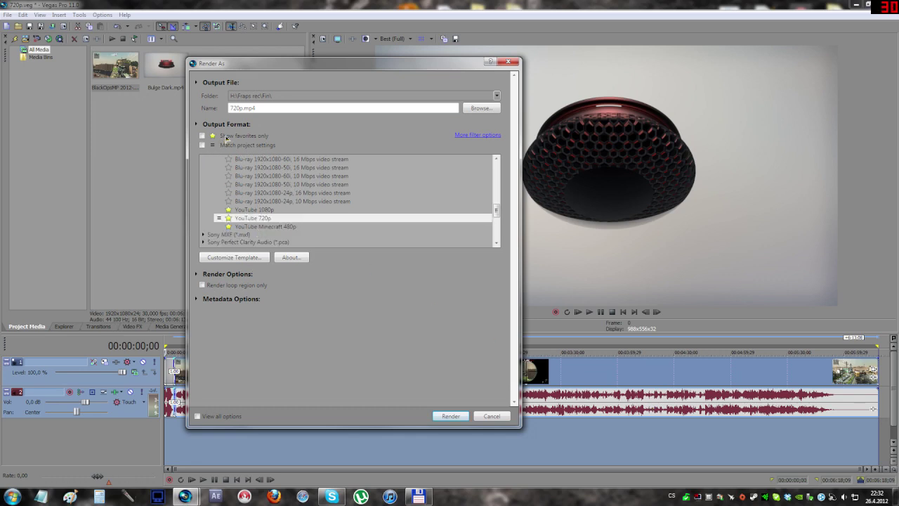
{"action": "left_click", "coordinate": [226, 137]}
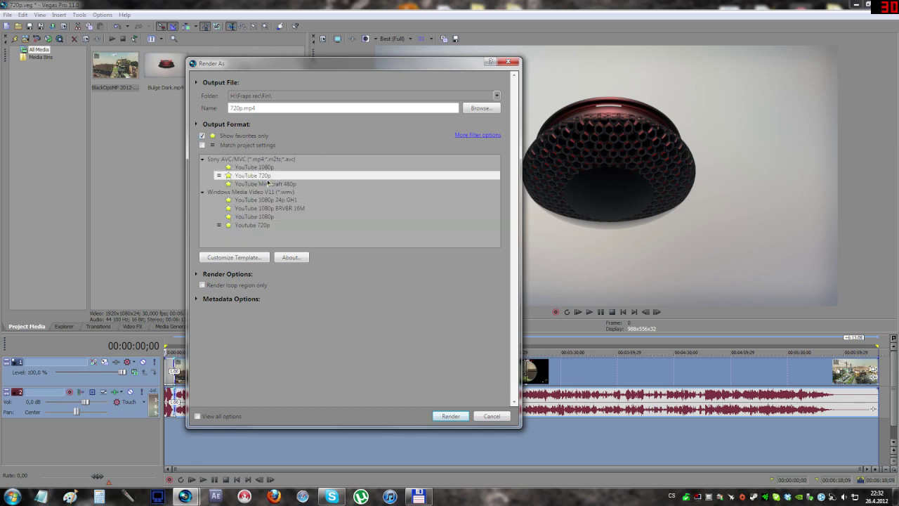
{"action": "left_click", "coordinate": [234, 257]}
Confirm the template's audio settings: 44,100 Hz sample rate, 112,000 bit rate, Stereo coding mode
{"action": "left_click", "coordinate": [296, 342]}
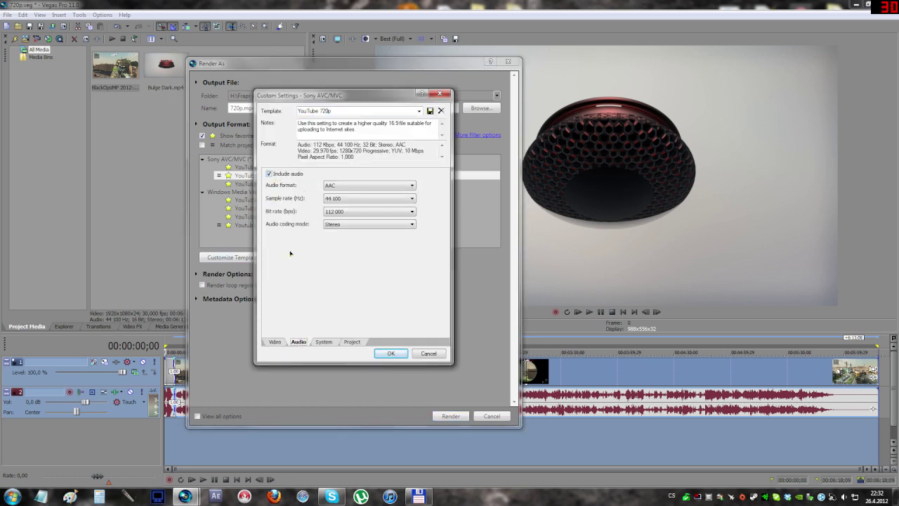
{"action": "left_click", "coordinate": [274, 342]}
{"action": "left_click", "coordinate": [296, 342]}
{"action": "left_click", "coordinate": [351, 198]}
{"action": "left_click", "coordinate": [351, 204]}
{"action": "left_click", "coordinate": [342, 212]}
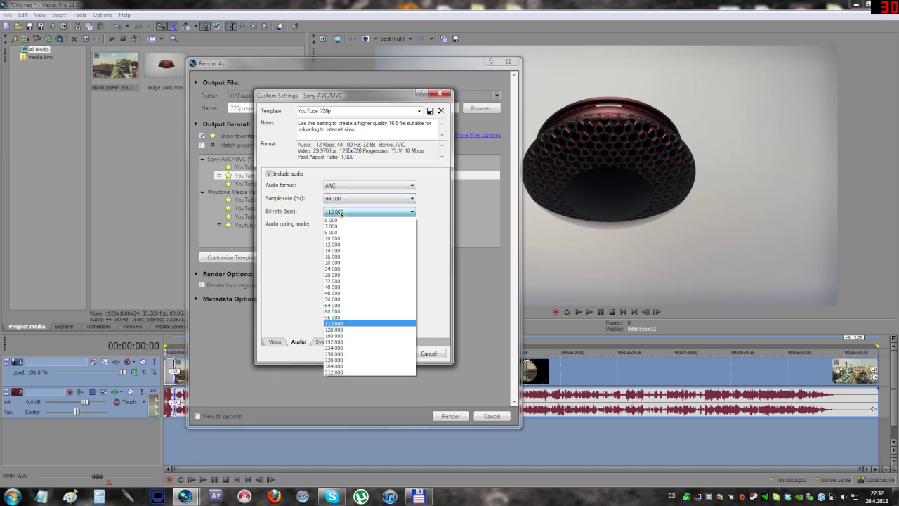
{"action": "left_click", "coordinate": [337, 326]}
{"action": "left_click", "coordinate": [333, 226]}
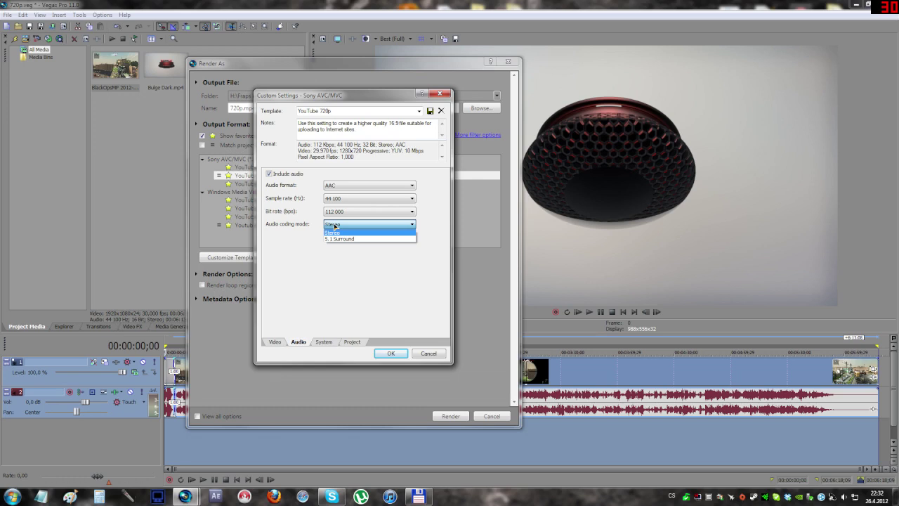
{"action": "left_click", "coordinate": [335, 232]}
{"action": "left_click", "coordinate": [337, 227]}
{"action": "left_click", "coordinate": [341, 233]}
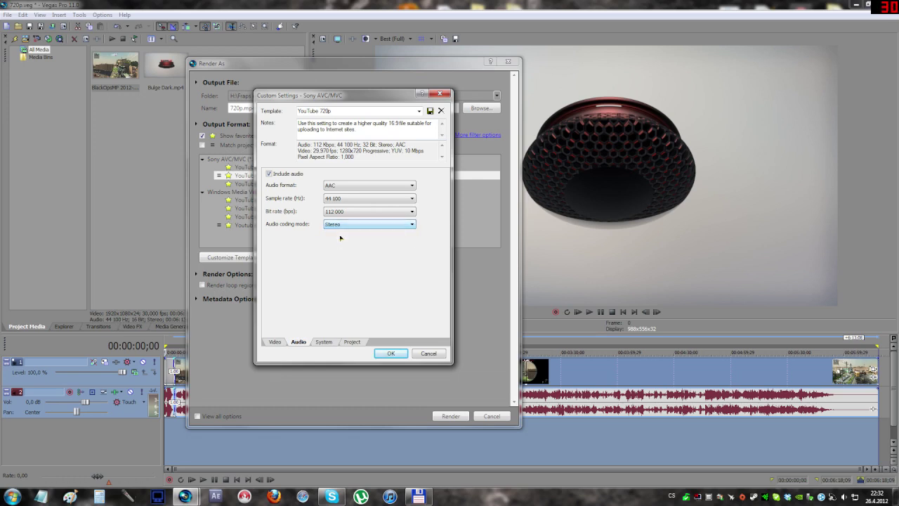
Keep MP4 as the file format, check GPU encoding availability, review video settings and accept the template
{"action": "left_click", "coordinate": [324, 340]}
{"action": "left_click", "coordinate": [334, 178]}
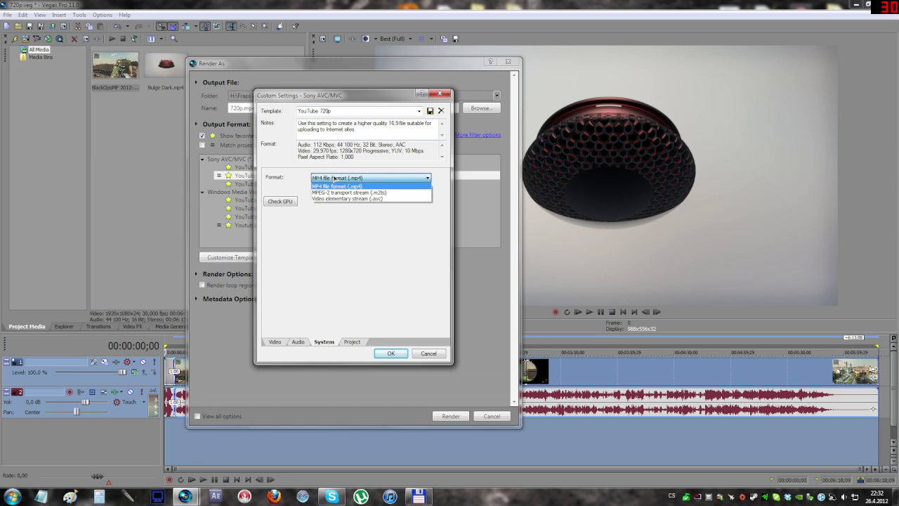
{"action": "left_click", "coordinate": [372, 181]}
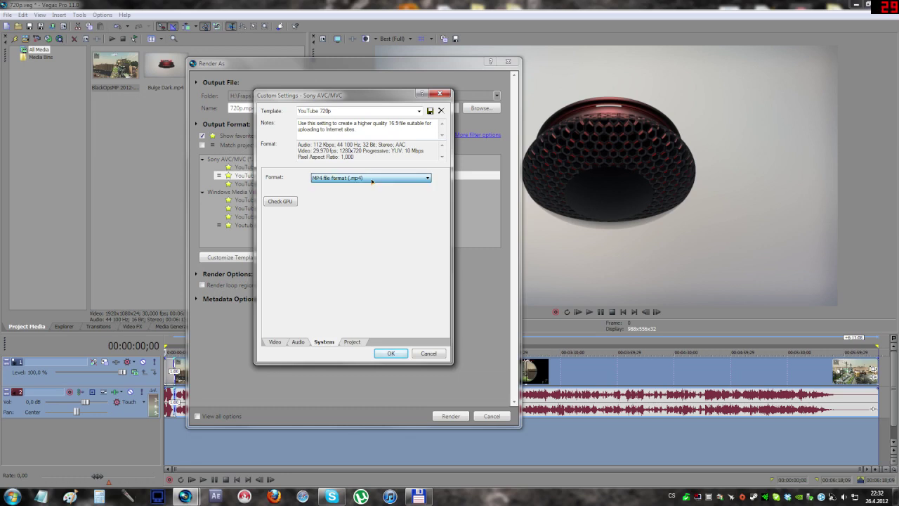
{"action": "left_click", "coordinate": [315, 344]}
{"action": "left_click", "coordinate": [348, 342]}
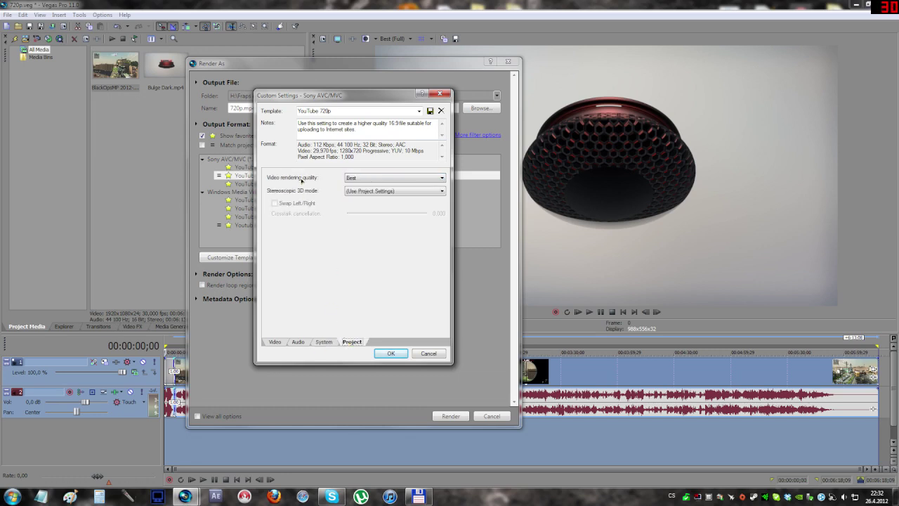
{"action": "left_click", "coordinate": [323, 342]}
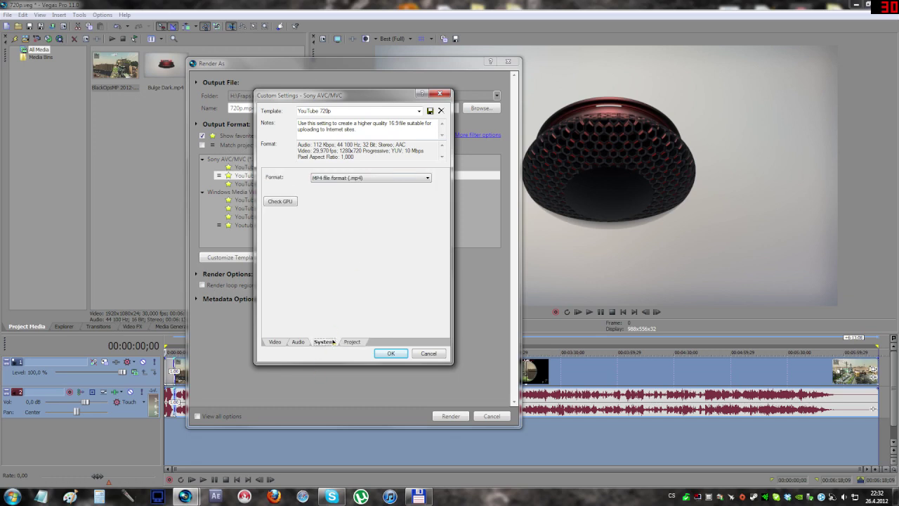
{"action": "left_click", "coordinate": [282, 202]}
{"action": "left_click", "coordinate": [275, 342]}
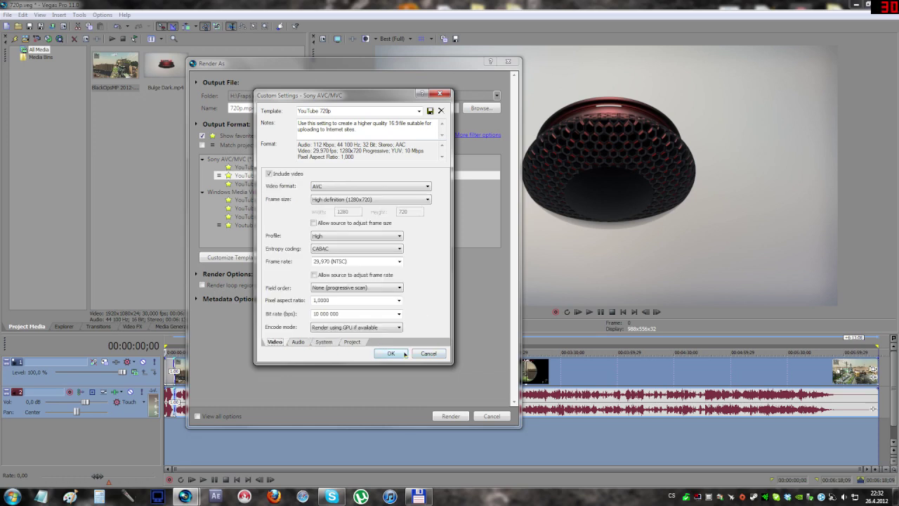
{"action": "left_click", "coordinate": [390, 353]}
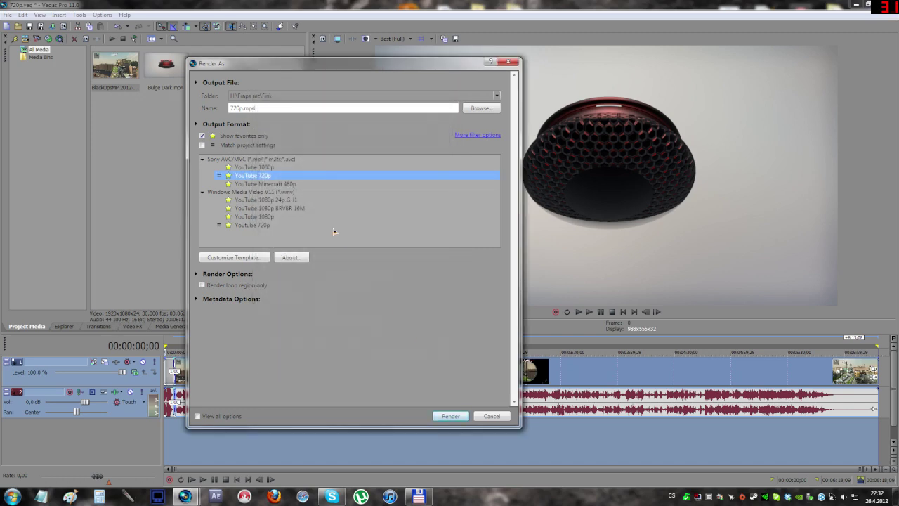
Cancel the Render As dialog without rendering to return to the timeline
{"action": "left_click", "coordinate": [491, 416]}
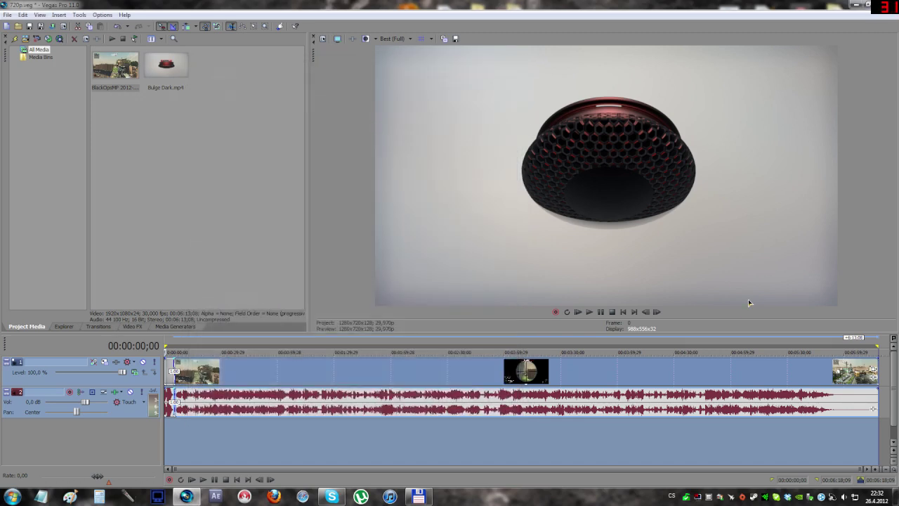